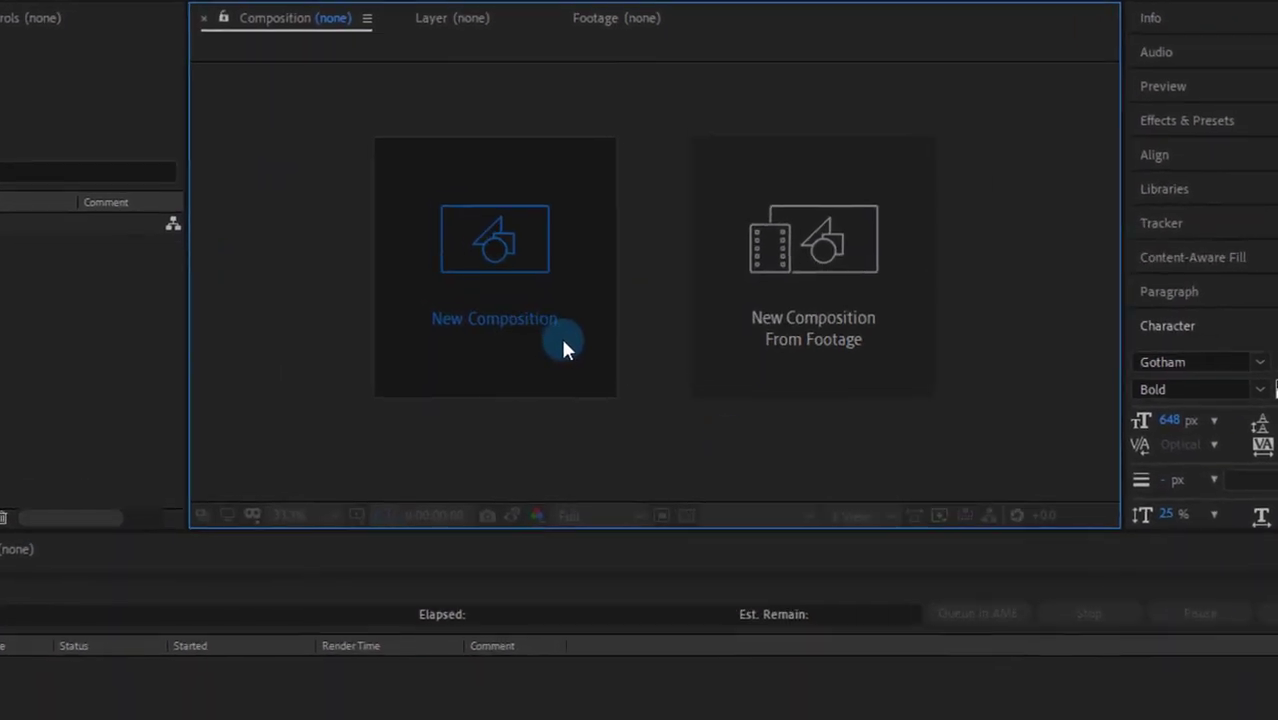
Start a new composition and name it Glint Intro.
left_click(563, 343)
key("BackSpace")
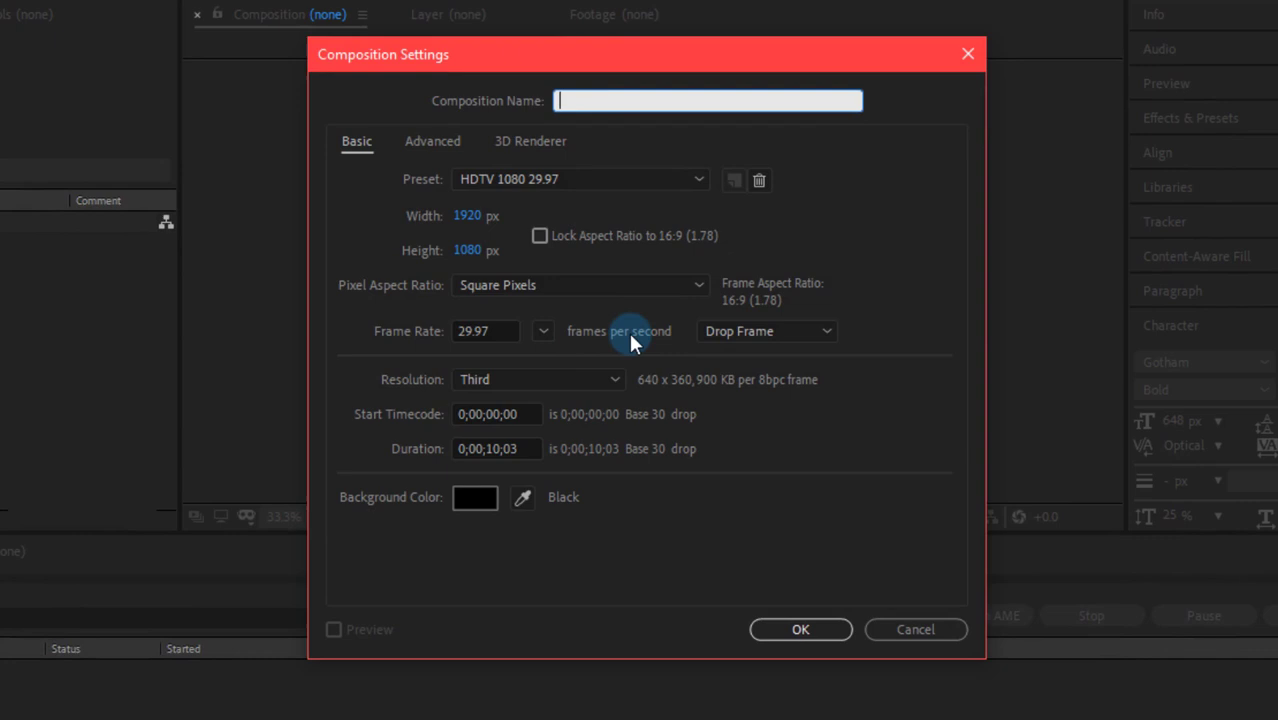
type("Gling zl")
key("BackSpace")
key("BackSpace")
type("Intro")
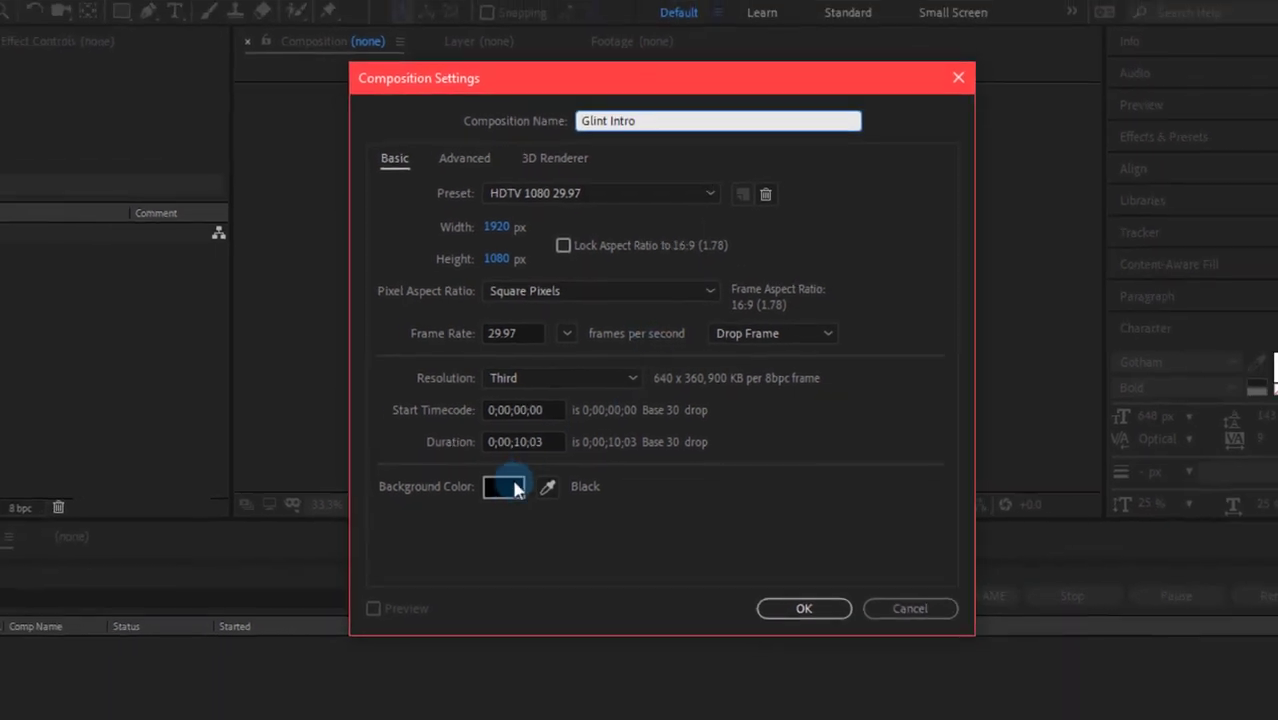
Set the background colour to dark grey 0F0F0F and create the composition.
left_click(514, 485)
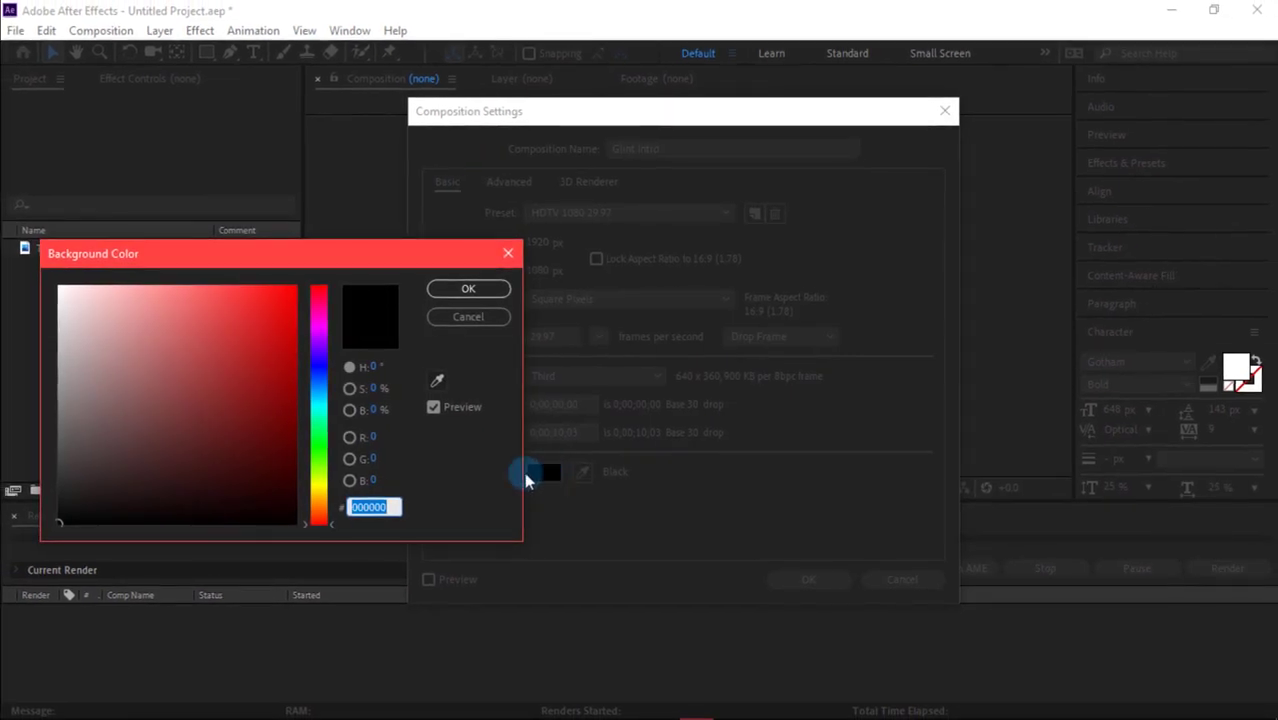
left_click_drag(62, 525, 58, 510)
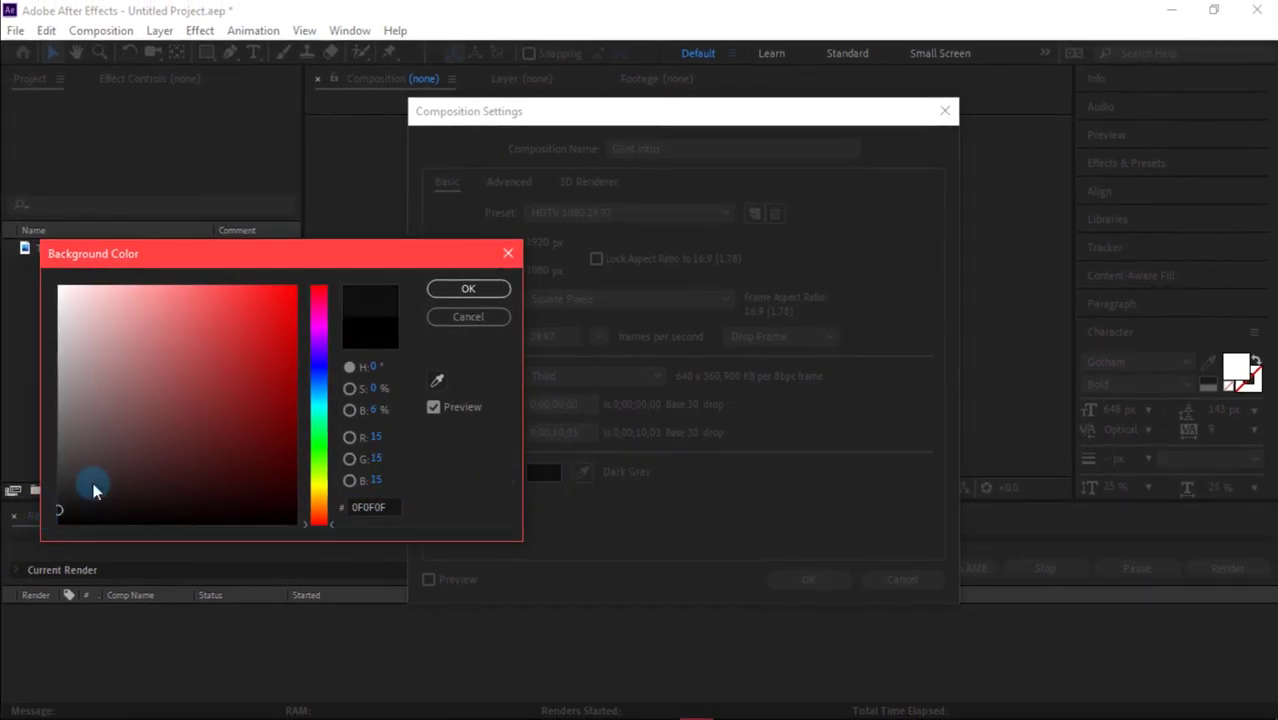
left_click(455, 290)
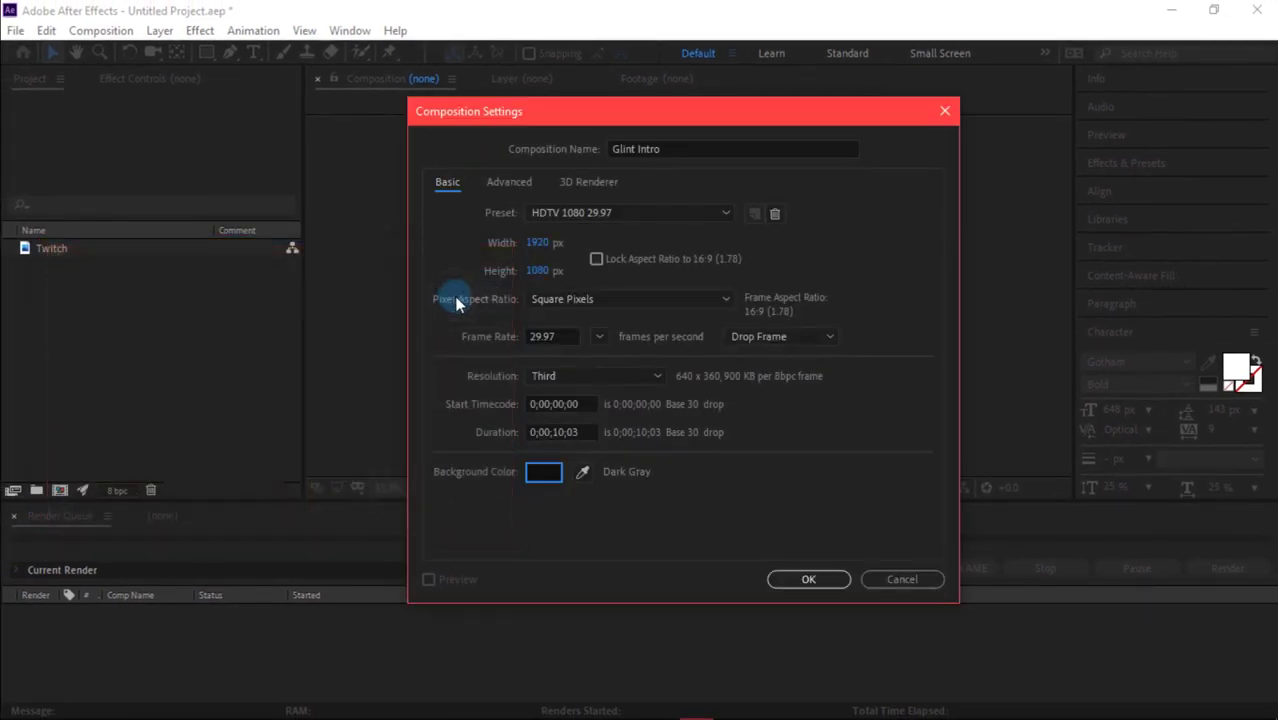
left_click(809, 580)
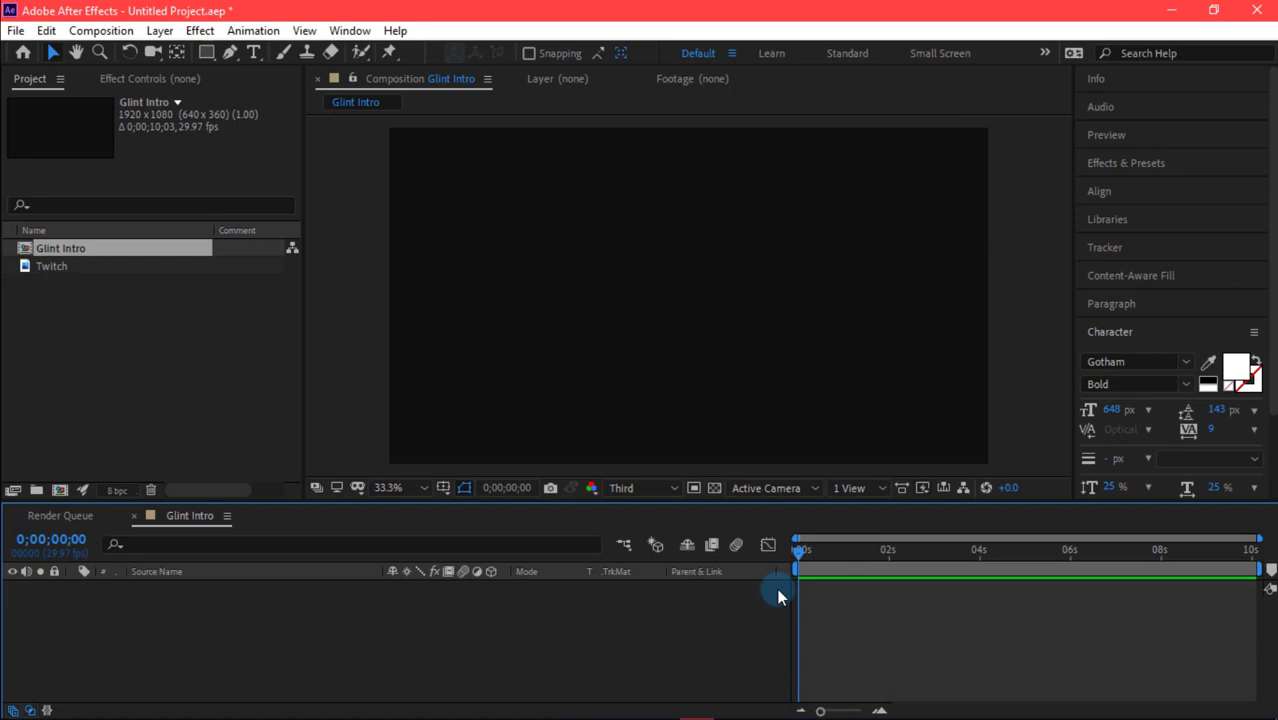
Drag the Twitch footage into the Glint Intro timeline and set its Scale to 22%.
left_click_drag(54, 267, 288, 593)
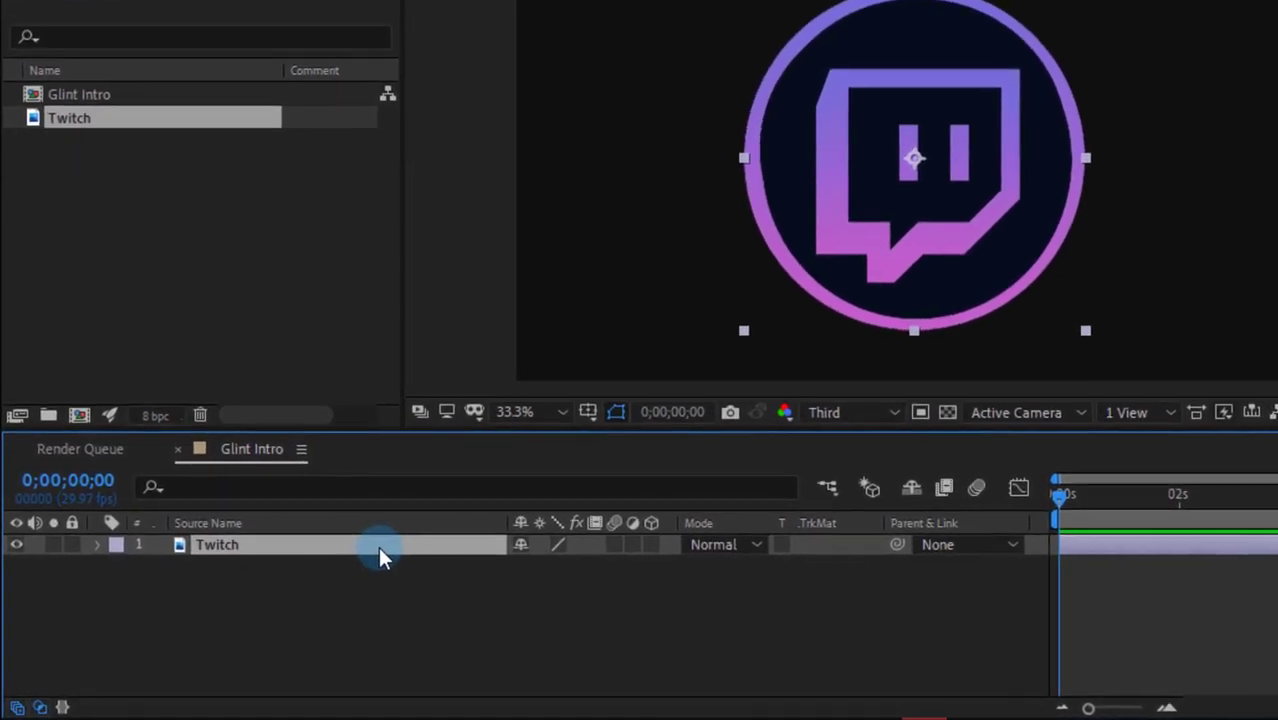
key("s")
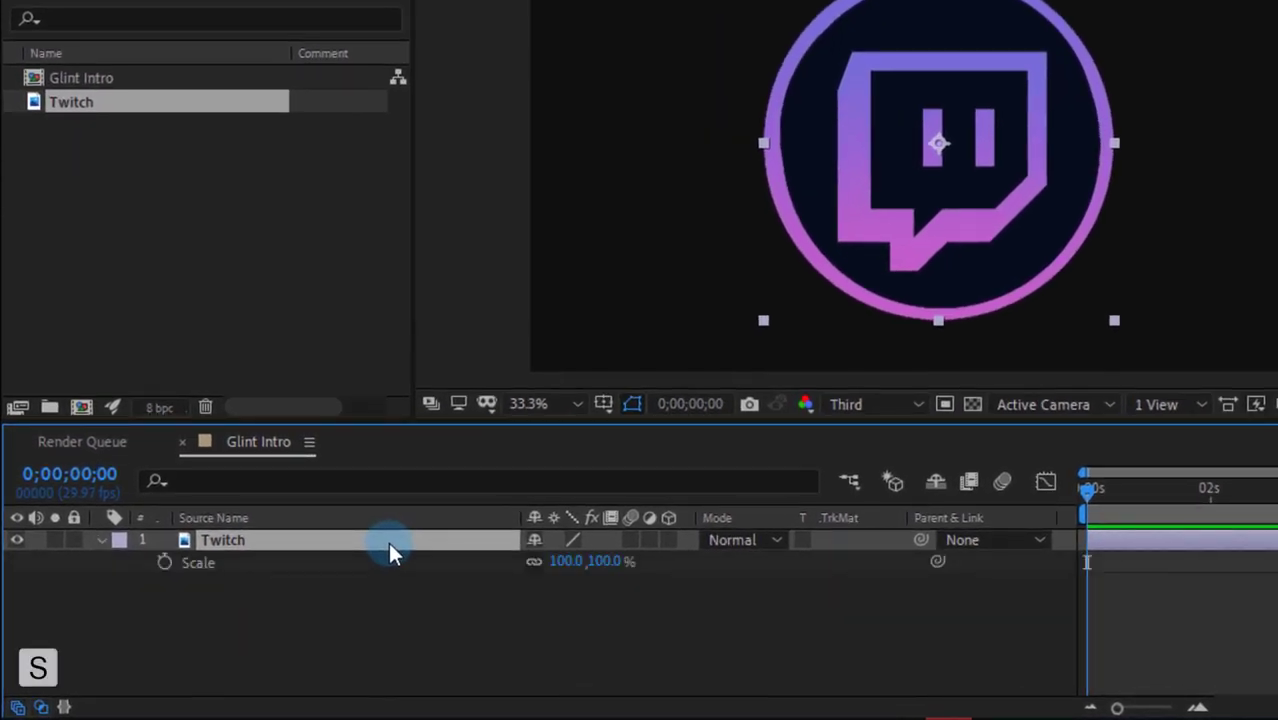
left_click_drag(568, 560, 605, 611)
left_click_drag(1127, 489, 1069, 528)
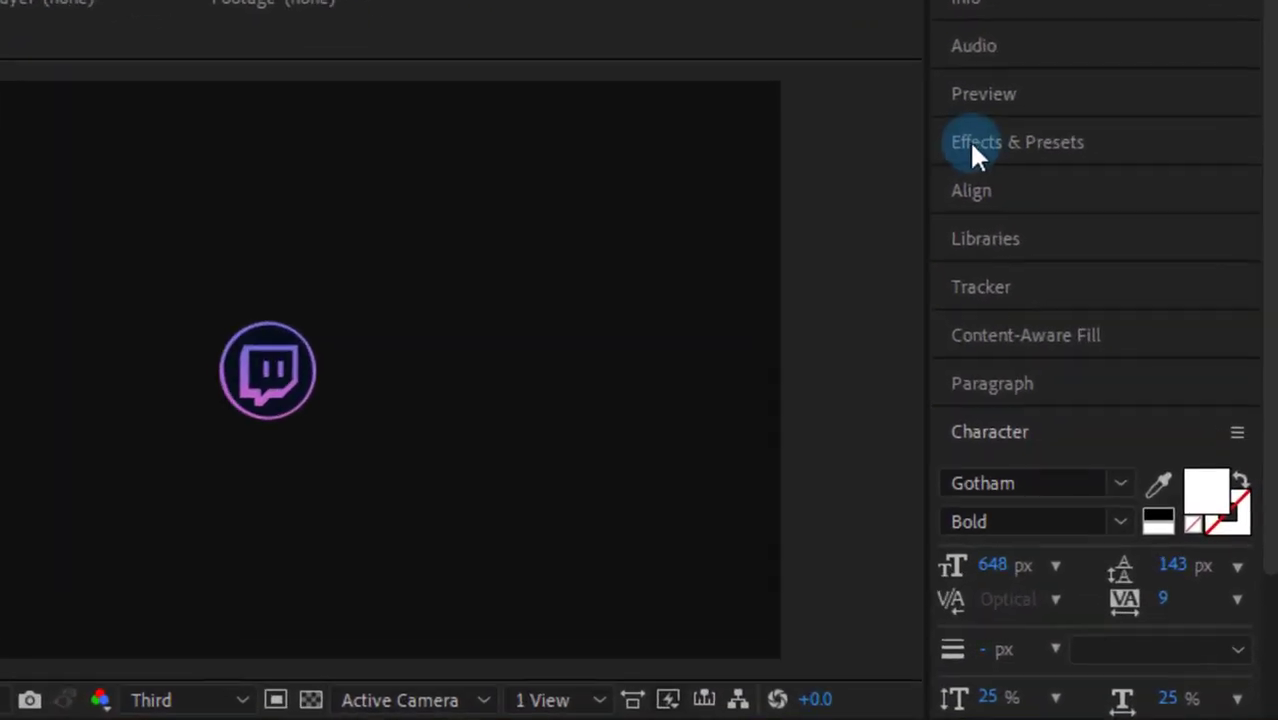
Search Effects & Presets for 'CC Light' and drop CC Light Sweep onto the Twitch layer.
left_click(1100, 164)
left_click(1004, 177)
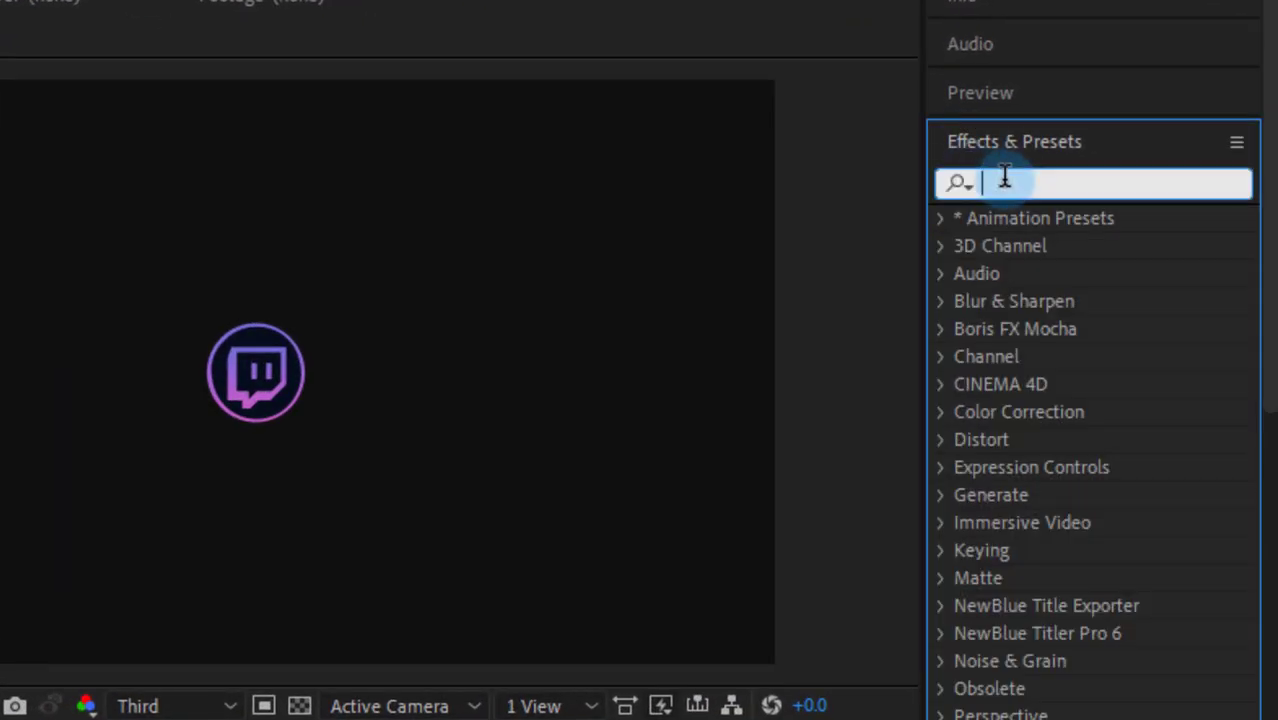
type("CC Light")
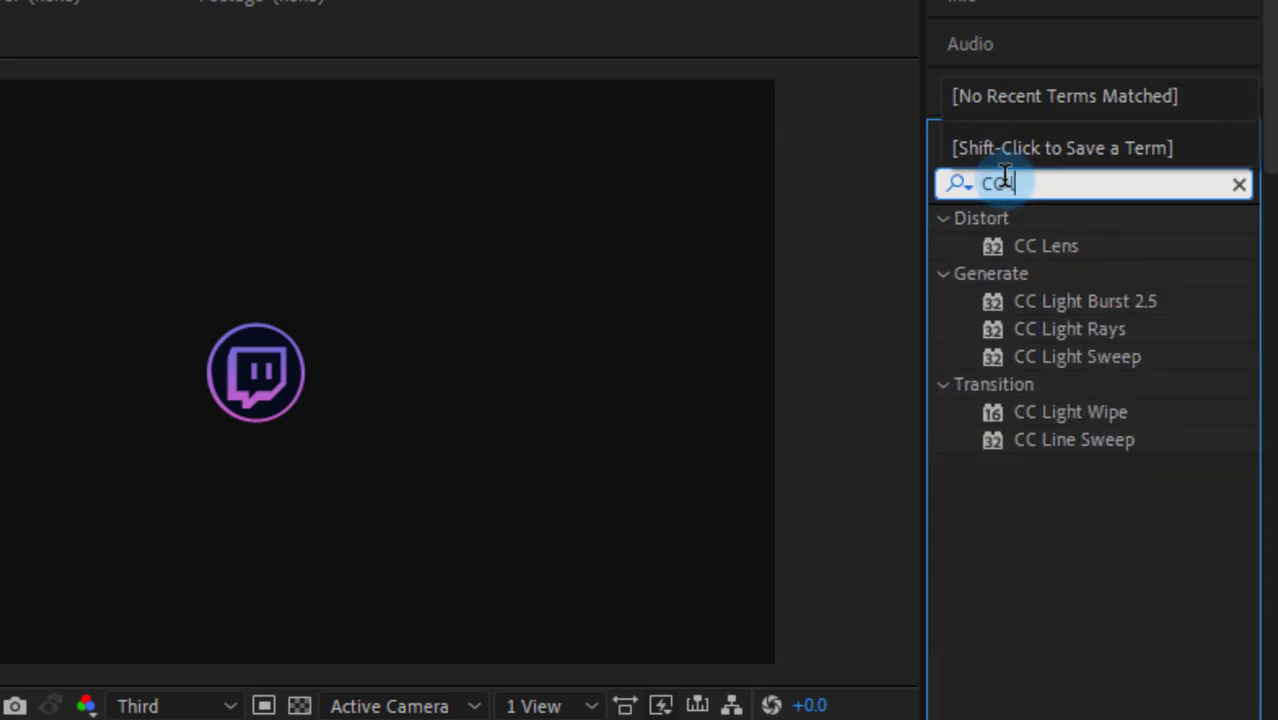
left_click(1111, 305)
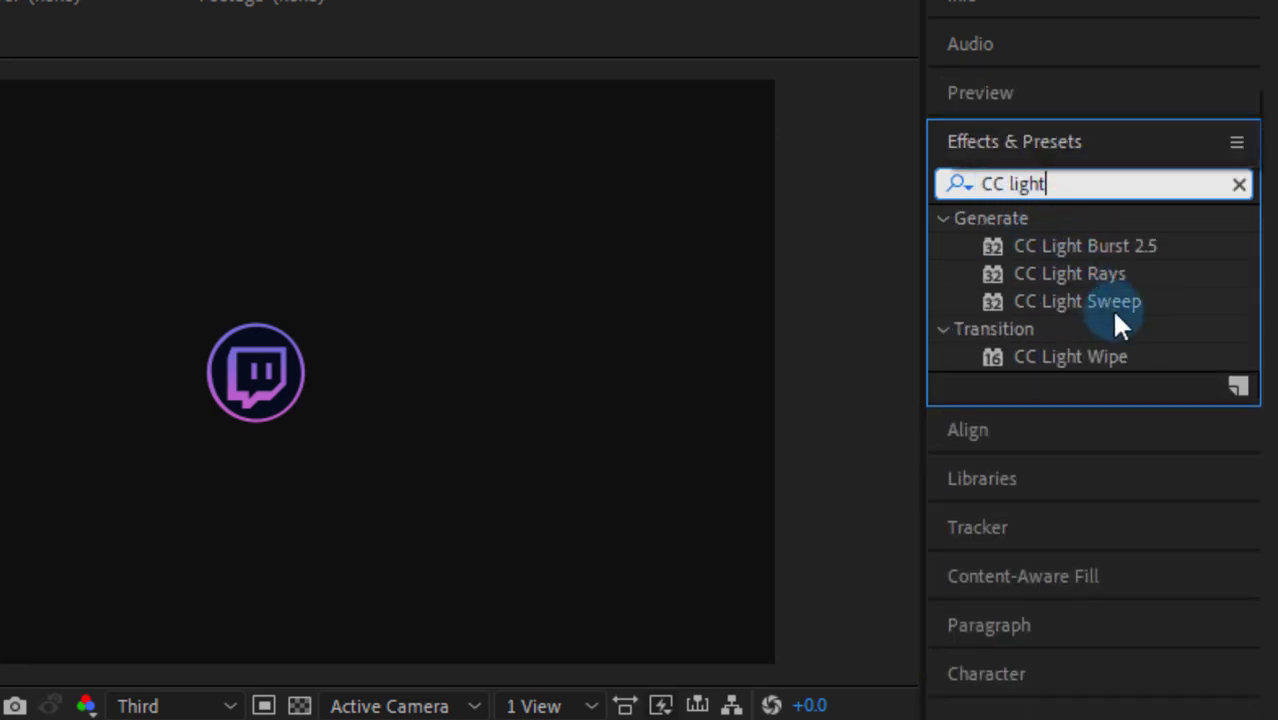
left_click_drag(1110, 306, 211, 597)
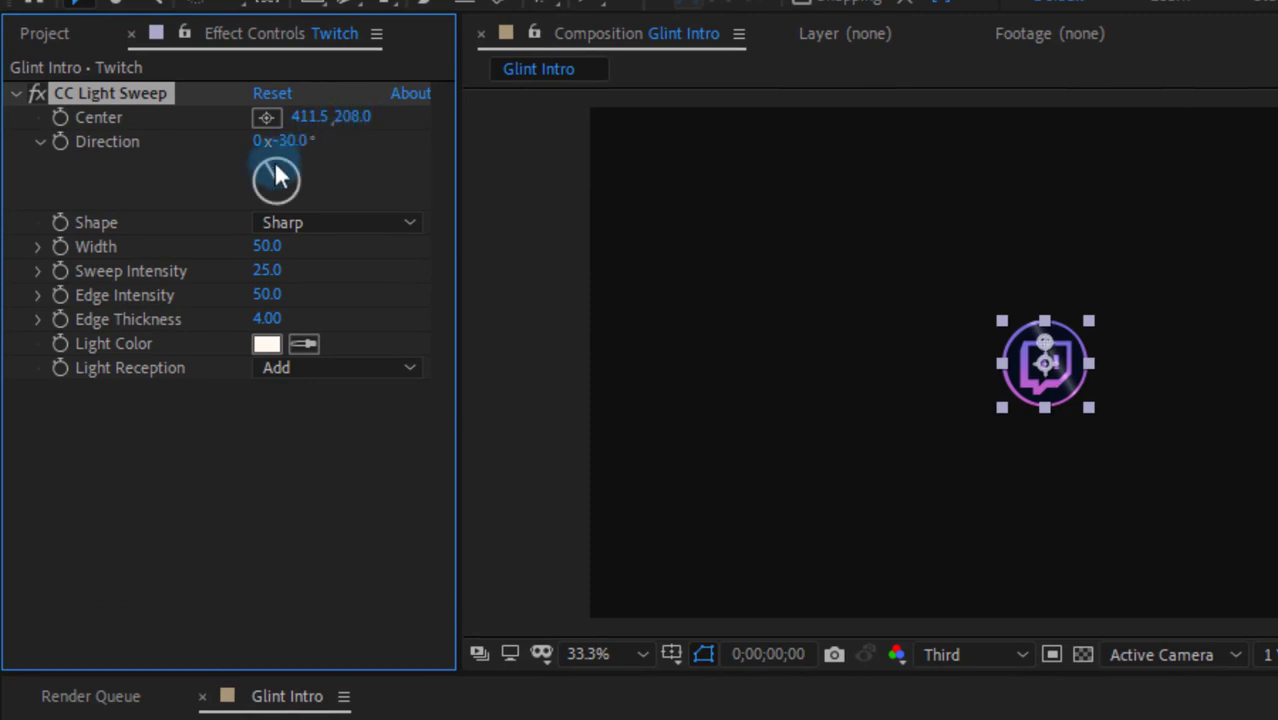
Set CC Light Sweep Direction to +38°, Edge Intensity to 77 and Edge Thickness to 9.20.
left_click_drag(270, 163, 294, 162)
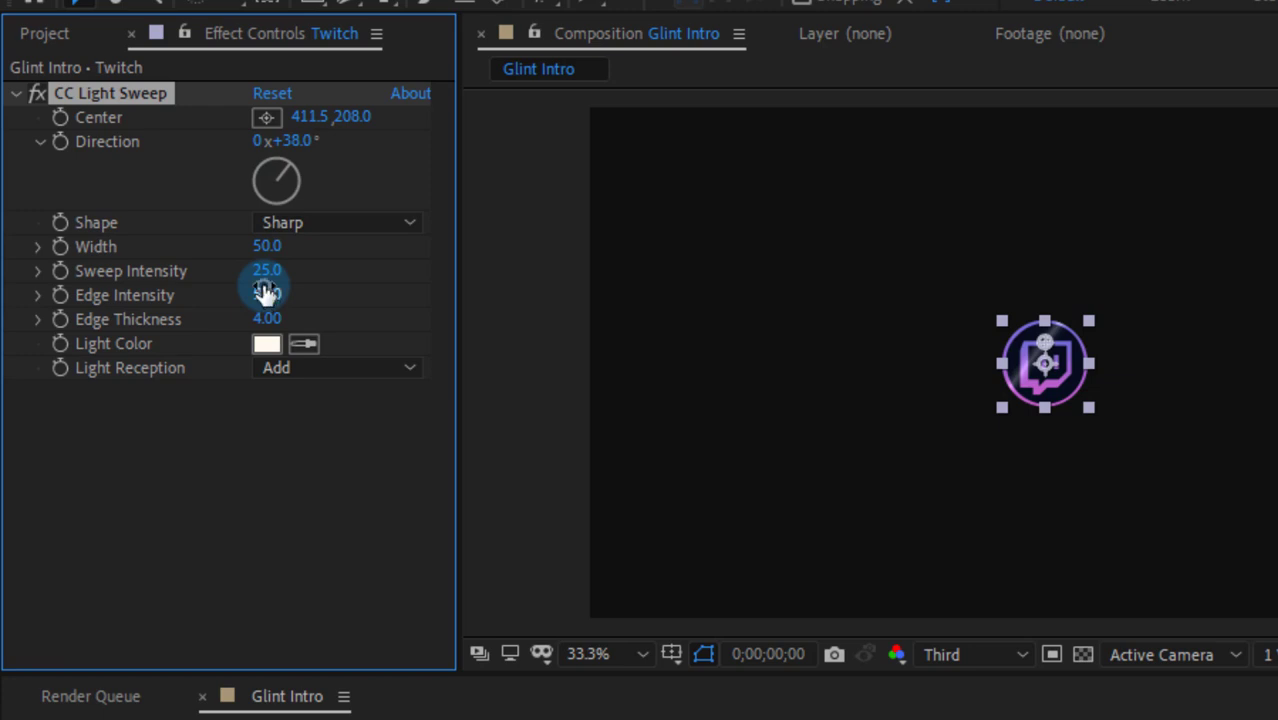
left_click_drag(265, 290, 345, 320)
left_click(367, 463)
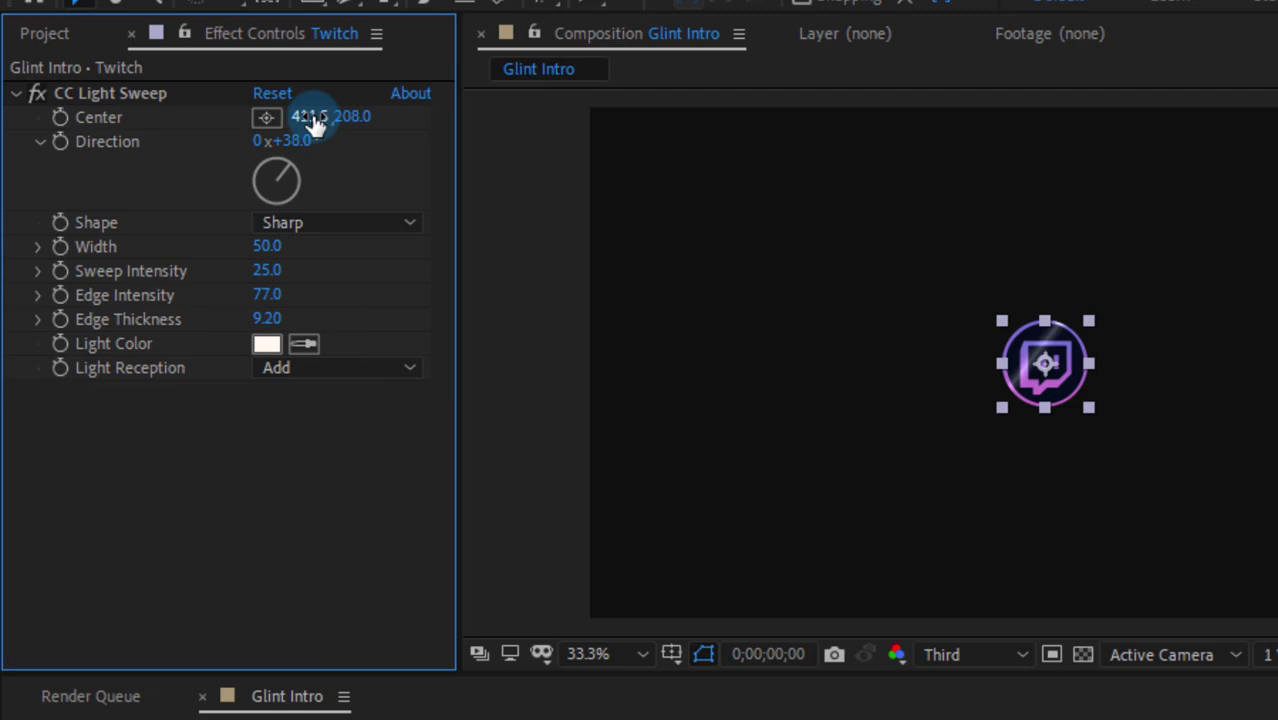
Keyframe the sweep Center at 0s at the logo's upper-left (-11.2, -6.7).
left_click_drag(313, 120, 316, 126)
left_click(266, 116)
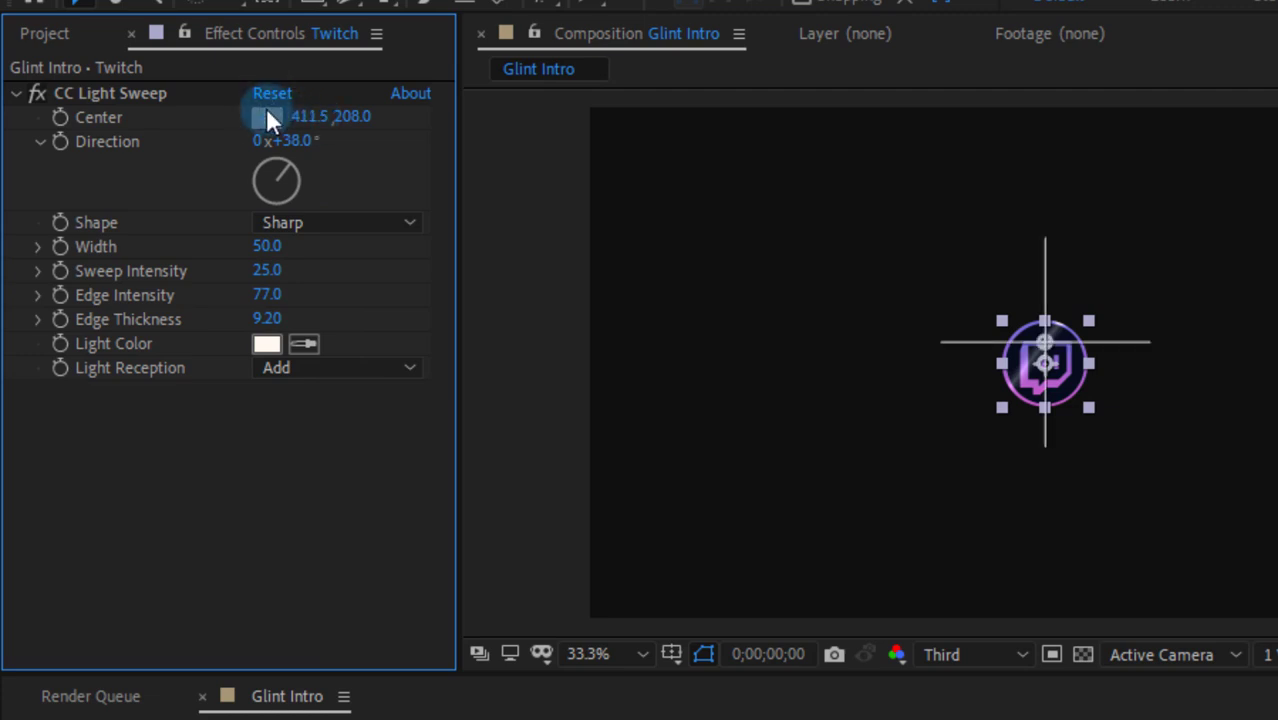
left_click_drag(685, 243, 999, 320)
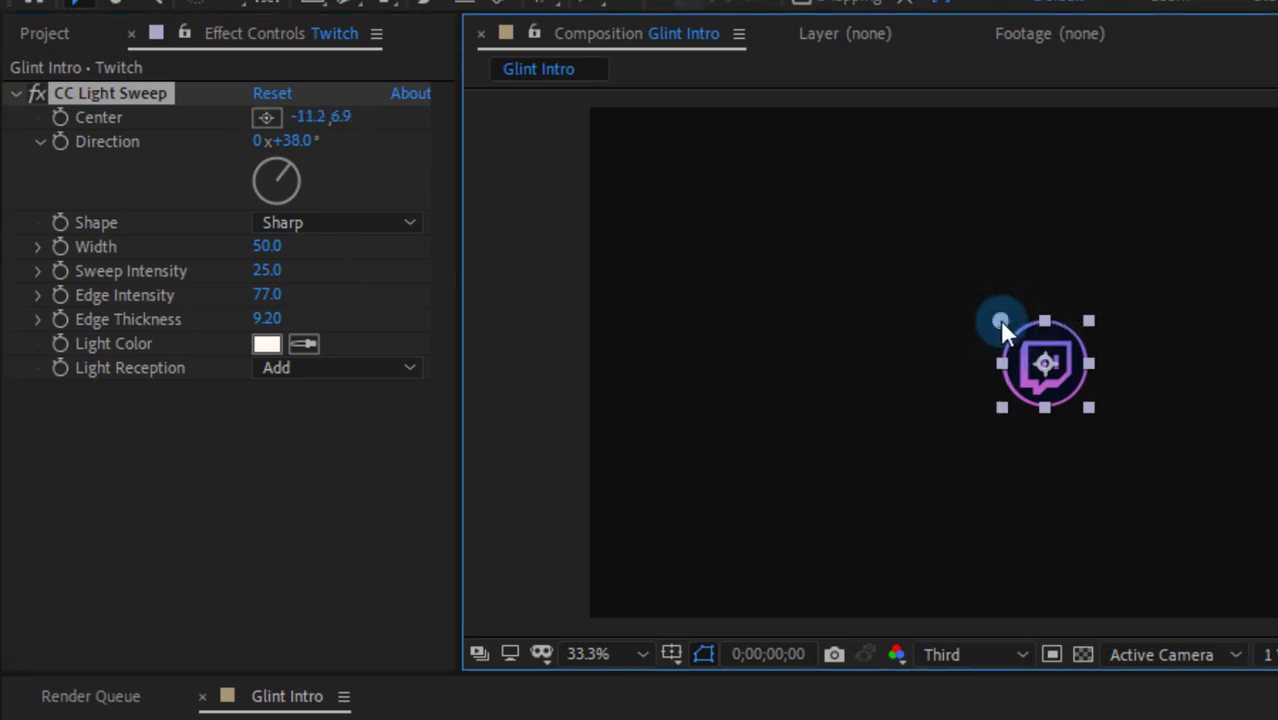
left_click(64, 119)
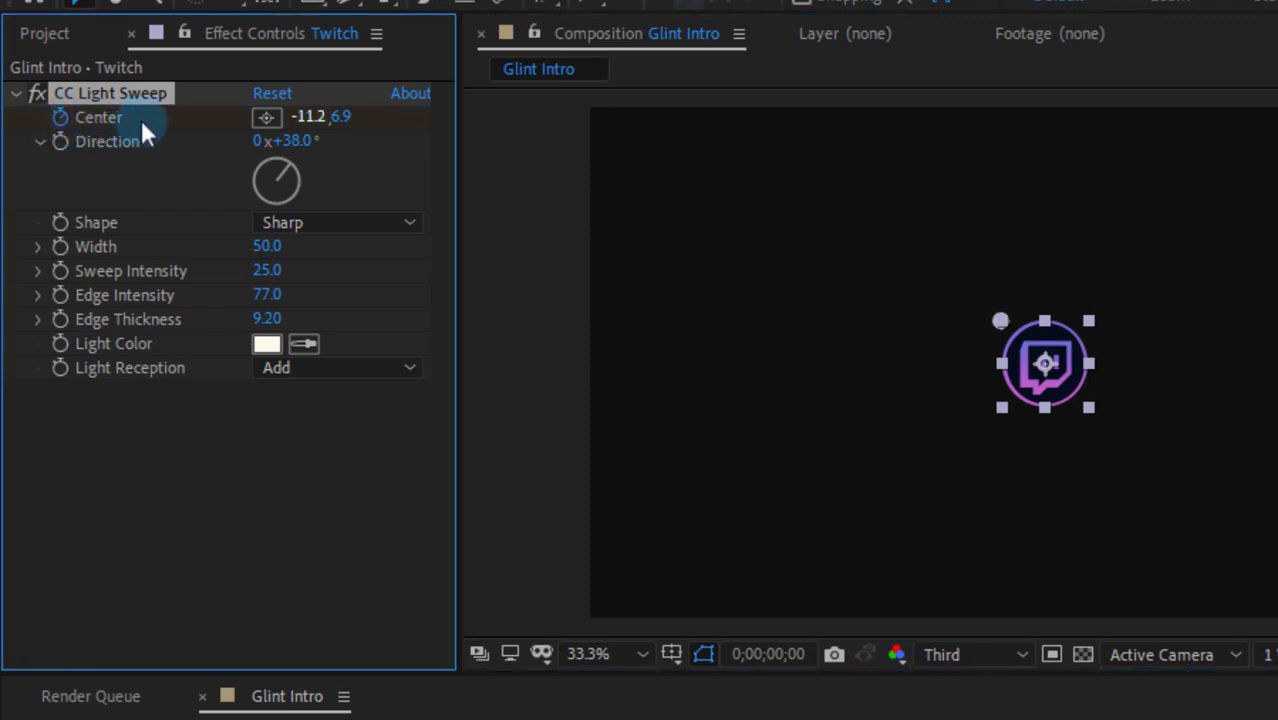
left_click(269, 120)
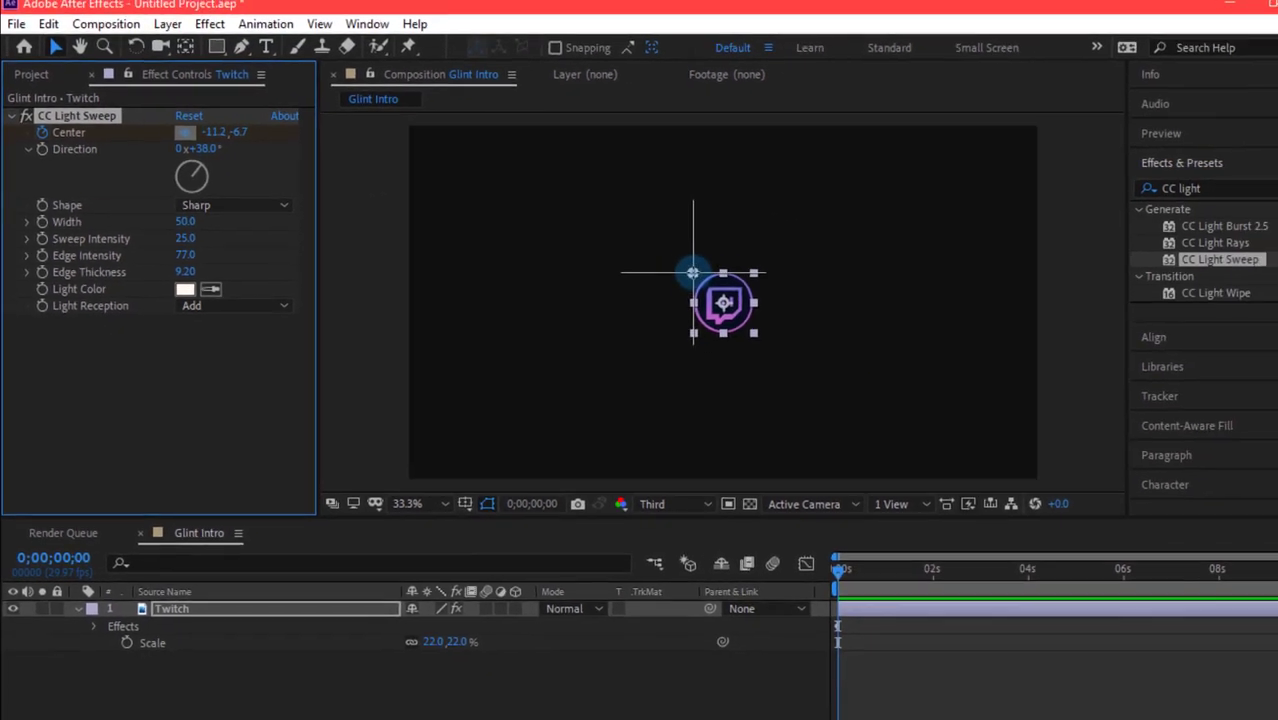
left_click(986, 327)
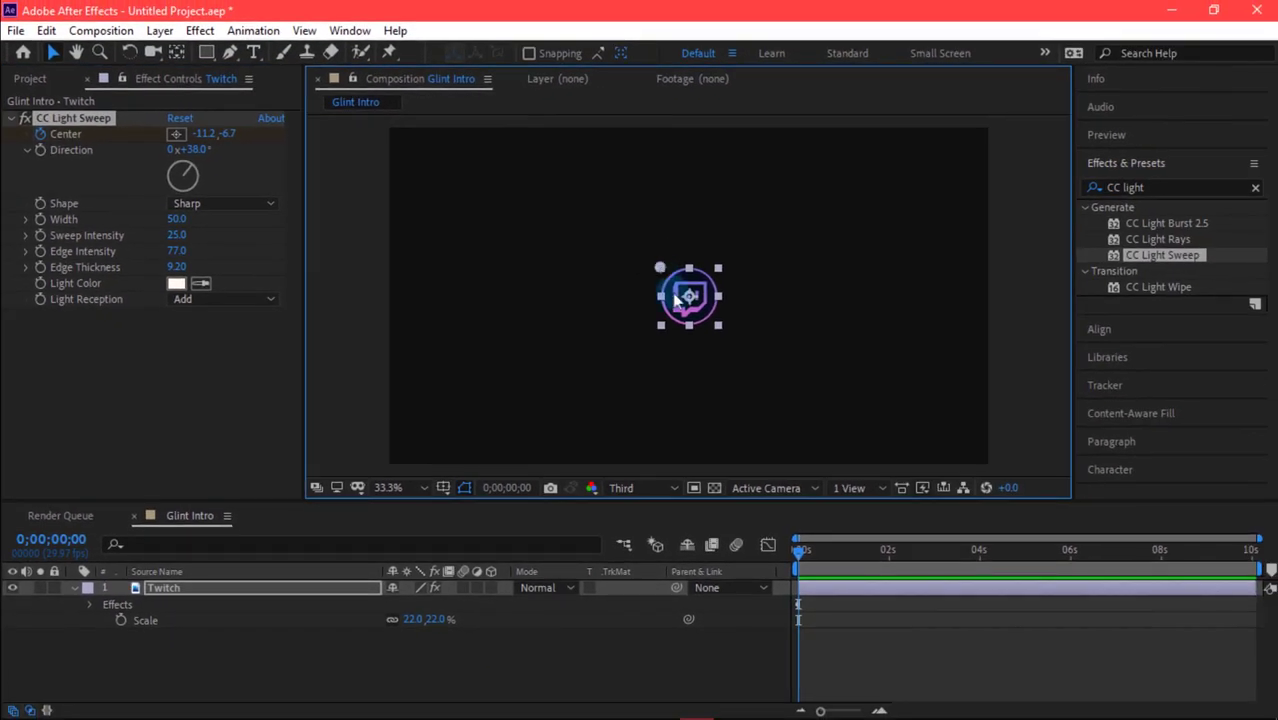
At 0;00;02;01, set the sweep Center to the logo's lower-right (820.6, 852.4).
left_click(804, 553)
left_click_drag(804, 553, 891, 551)
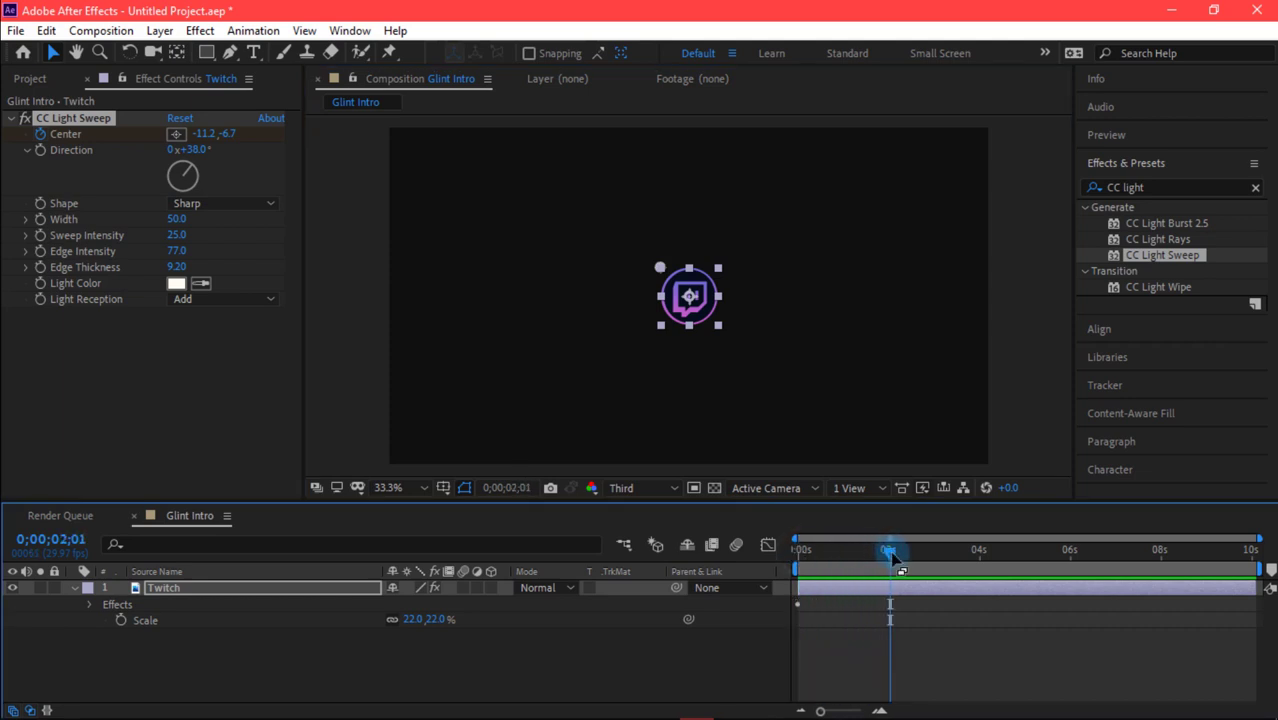
left_click(217, 163)
left_click(176, 134)
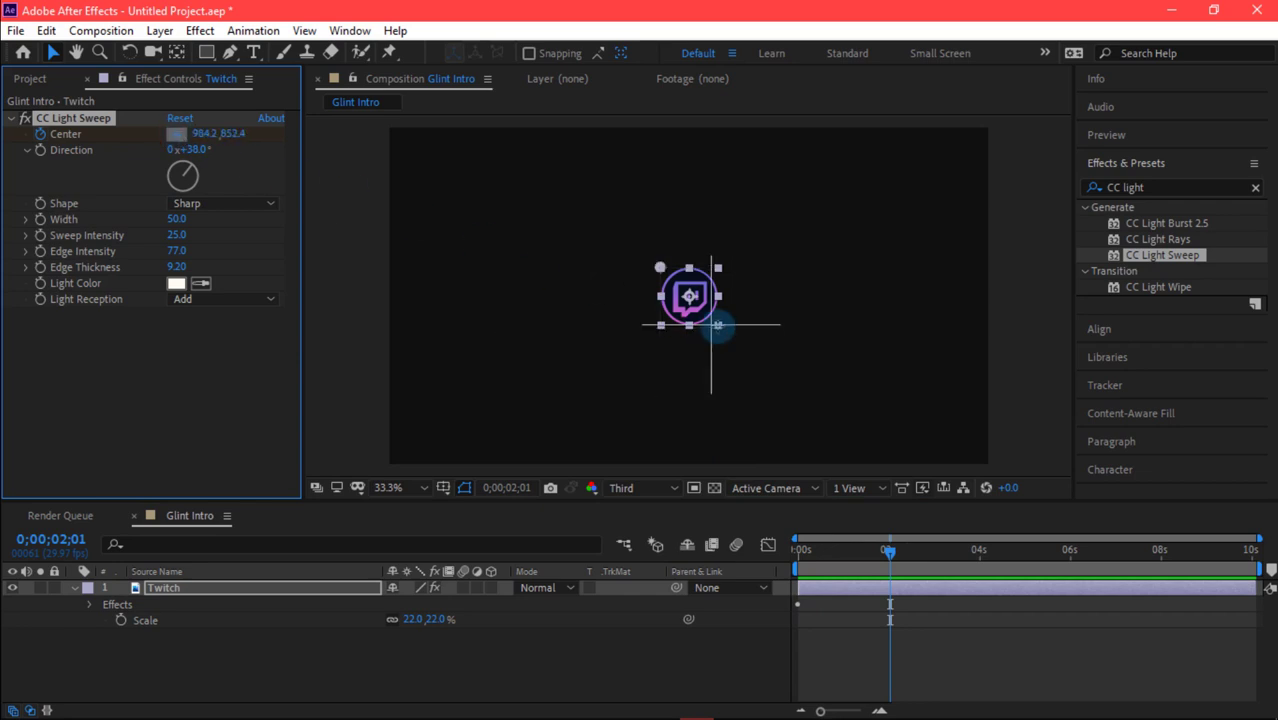
left_click(895, 640)
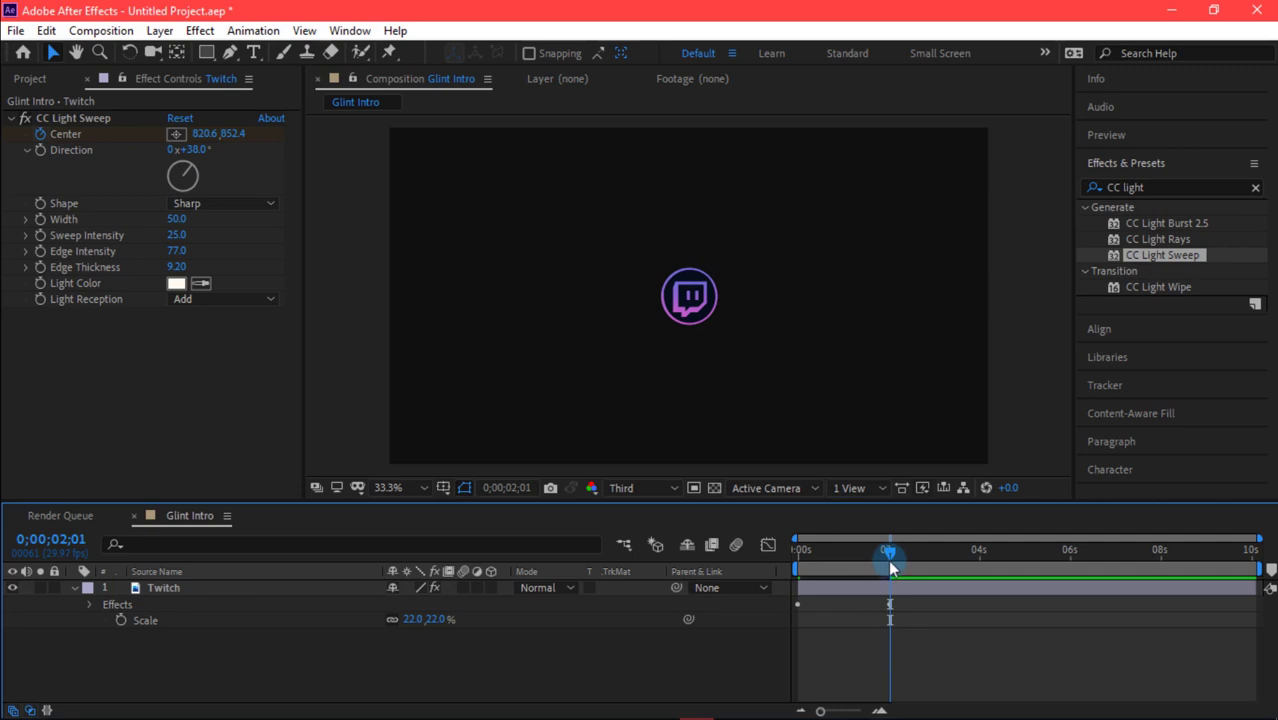
Preview the glint from the start, stopping at frame 24.
left_click_drag(888, 559, 764, 553)
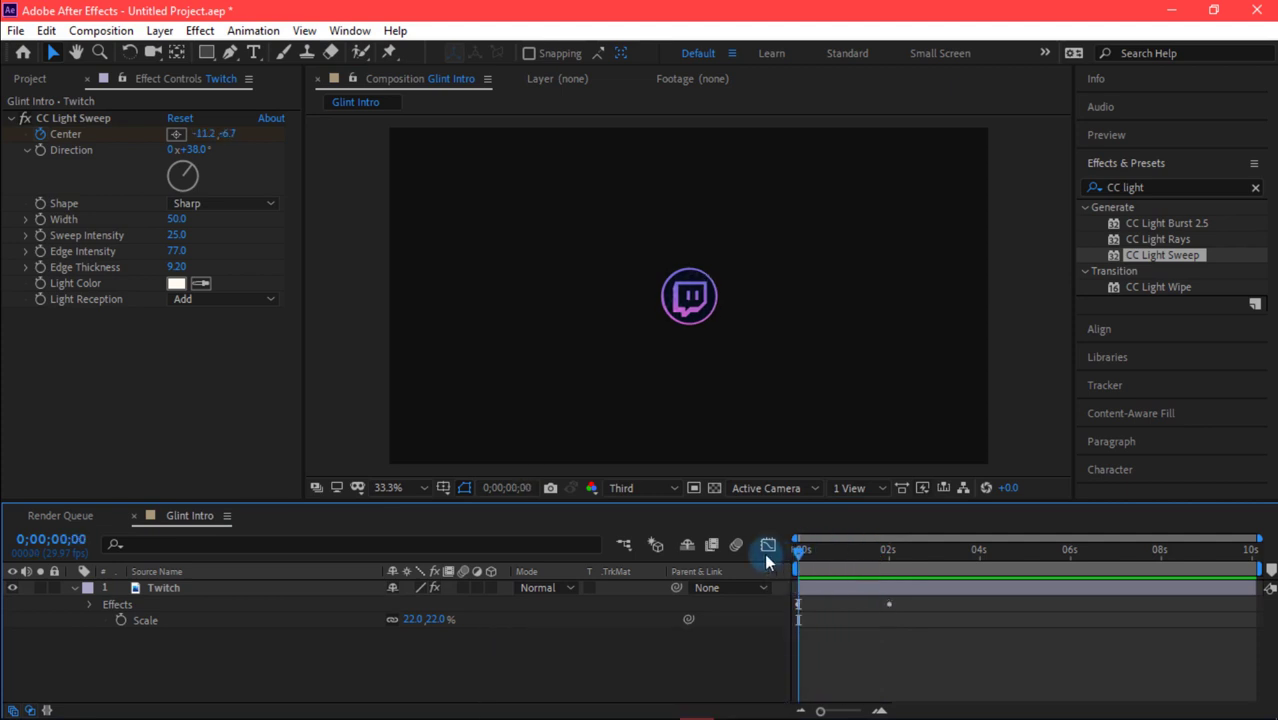
key("space")
left_click(834, 562)
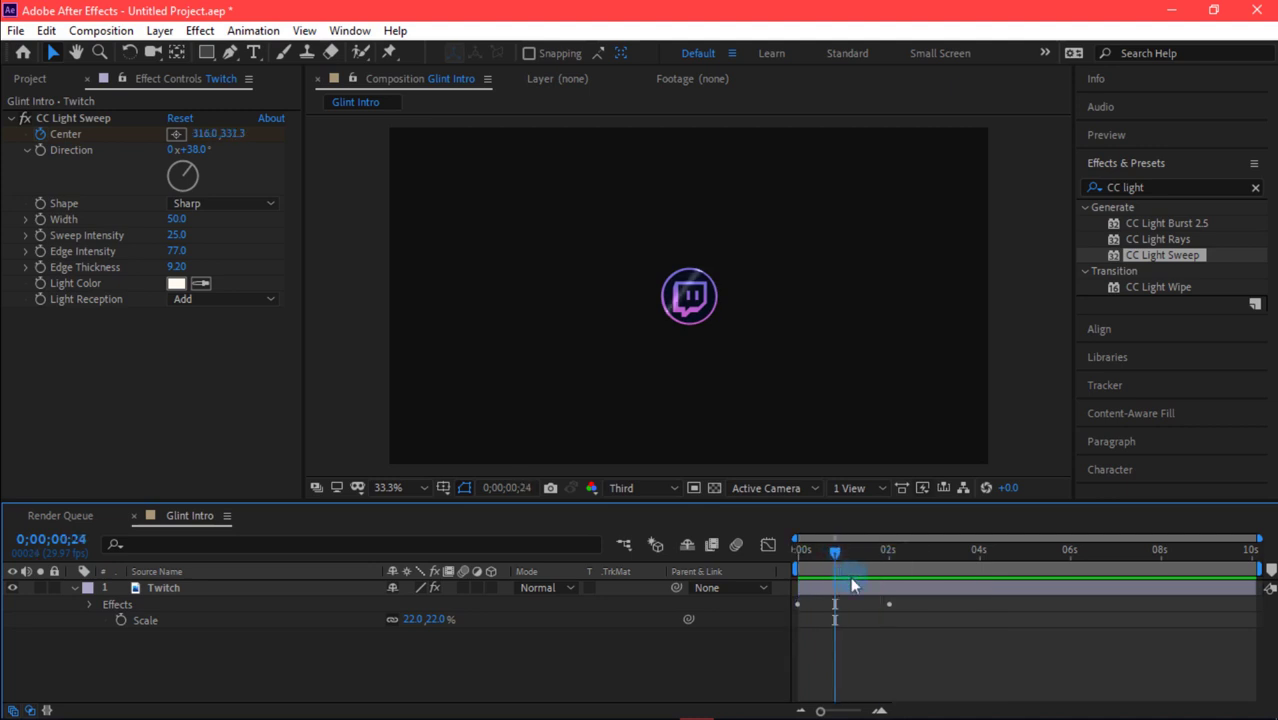
Expand the Twitch layer's Effects > CC Light Sweep to show the Center keyframes.
left_click(887, 605)
left_click(137, 588)
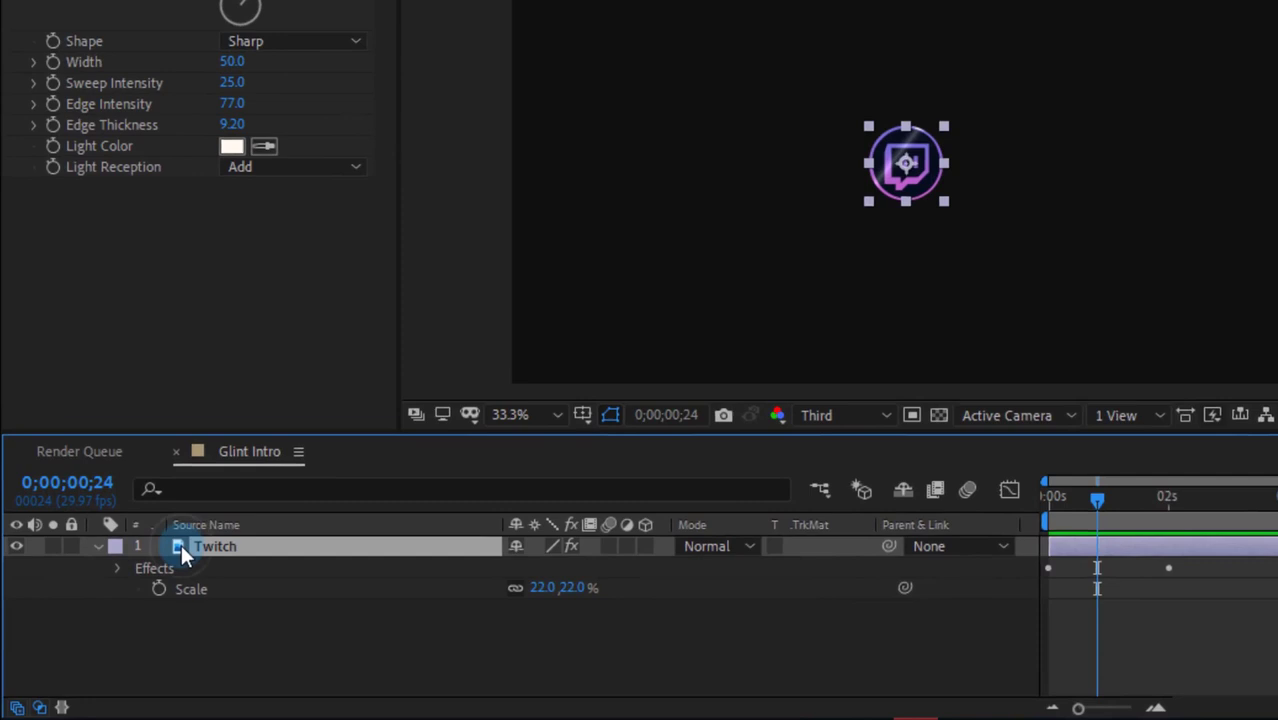
left_click(98, 546)
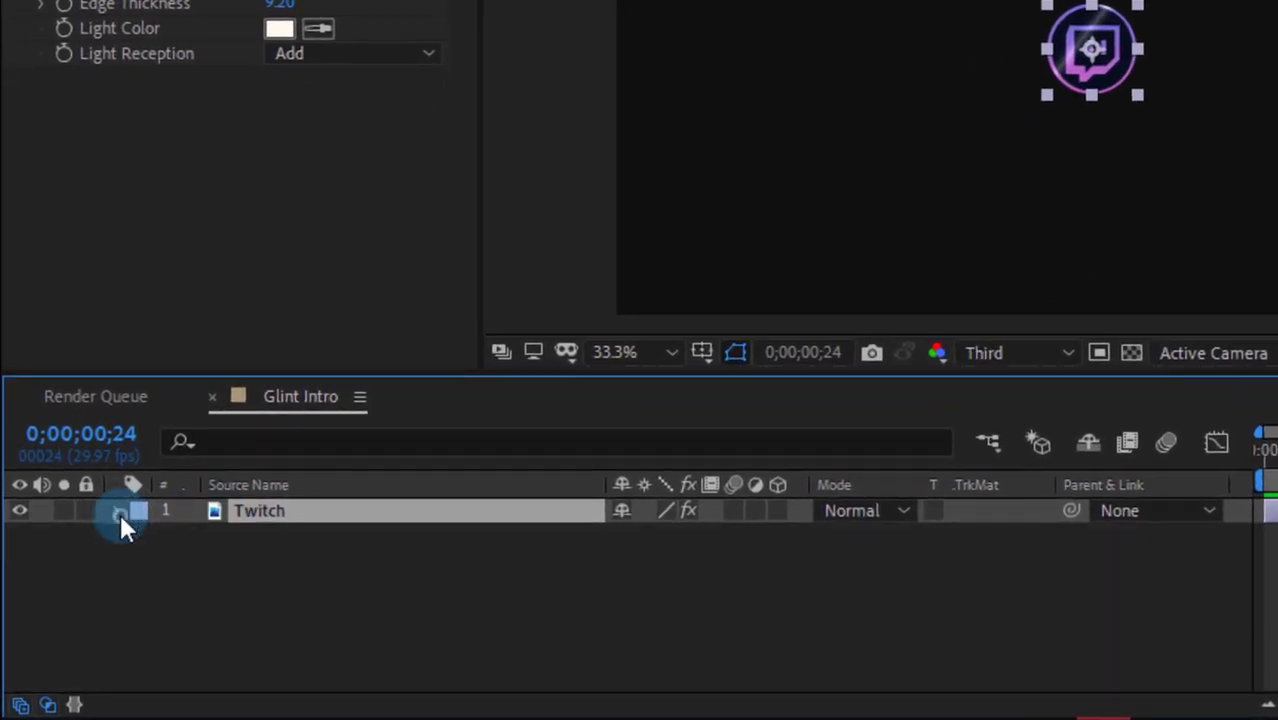
left_click(119, 511)
left_click(141, 562)
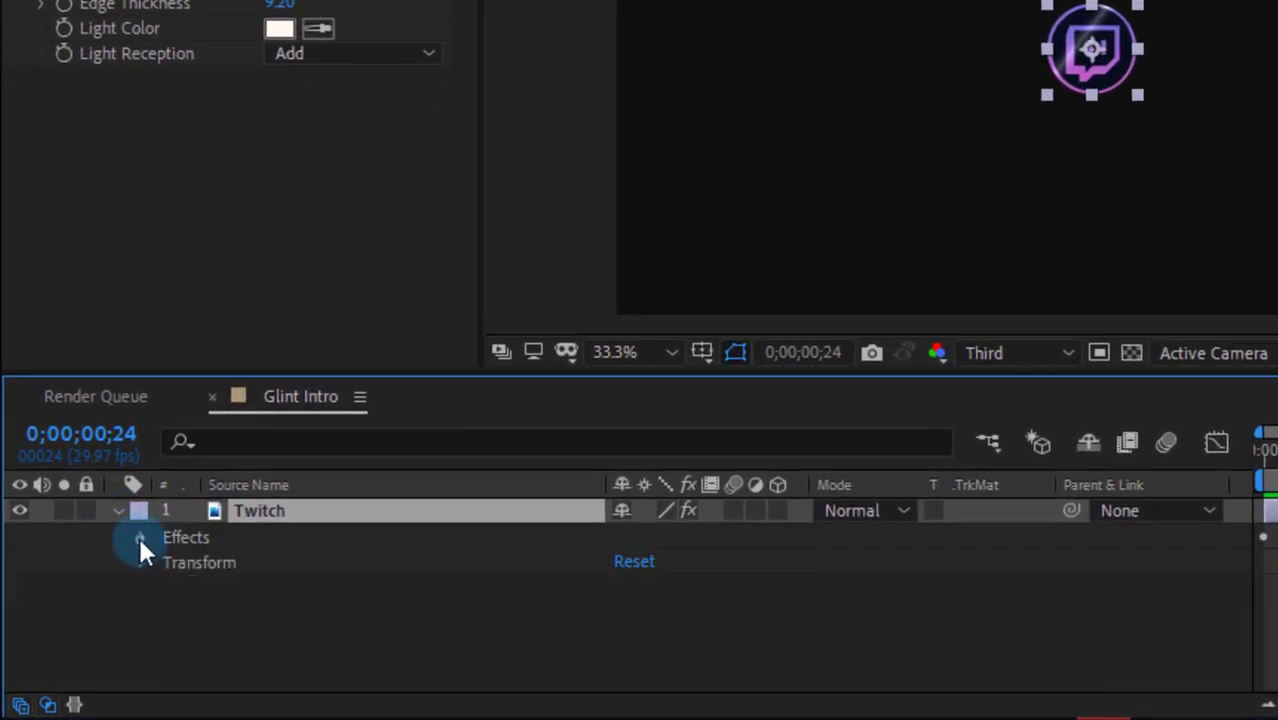
left_click(143, 538)
left_click(166, 562)
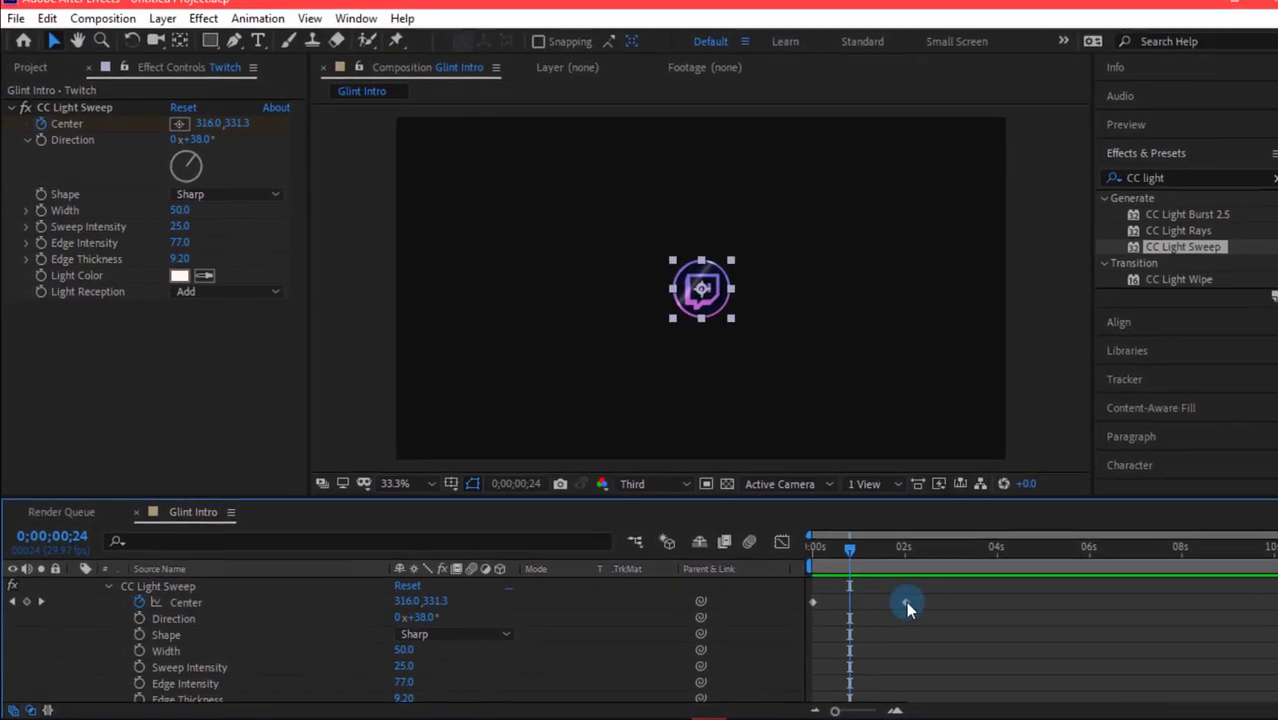
Move the end Center keyframe slightly earlier, to 0;00;01;09.
left_click_drag(1184, 566, 1151, 566)
left_click_drag(866, 611, 856, 608)
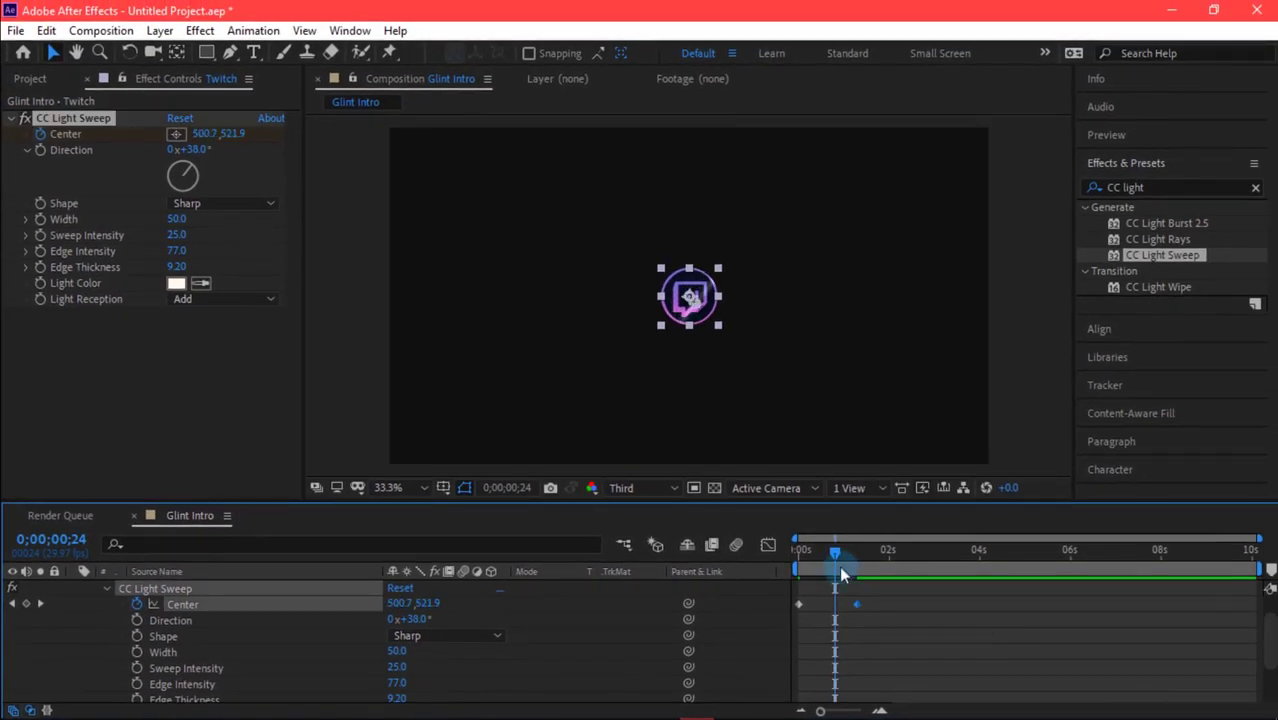
left_click(799, 552)
left_click_drag(797, 557, 758, 603)
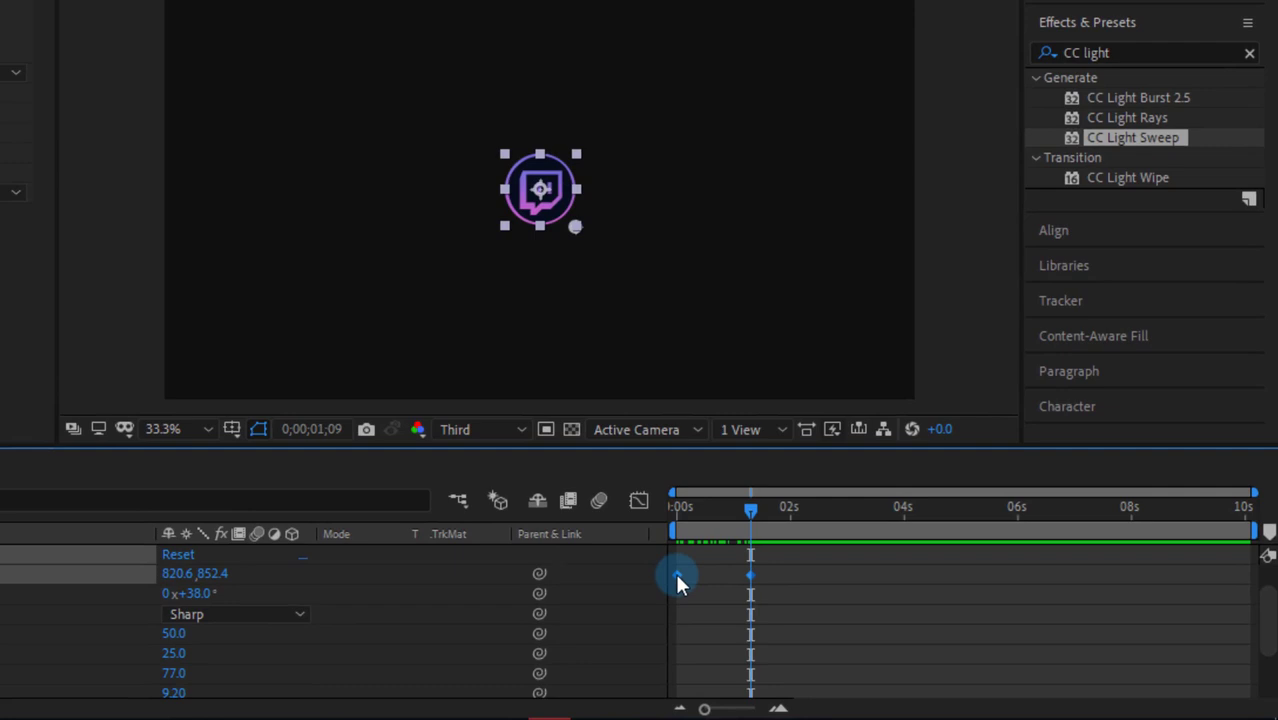
Apply Easy Ease to the Center keyframes and select both of them.
right_click(775, 606)
mouse_move(700, 556)
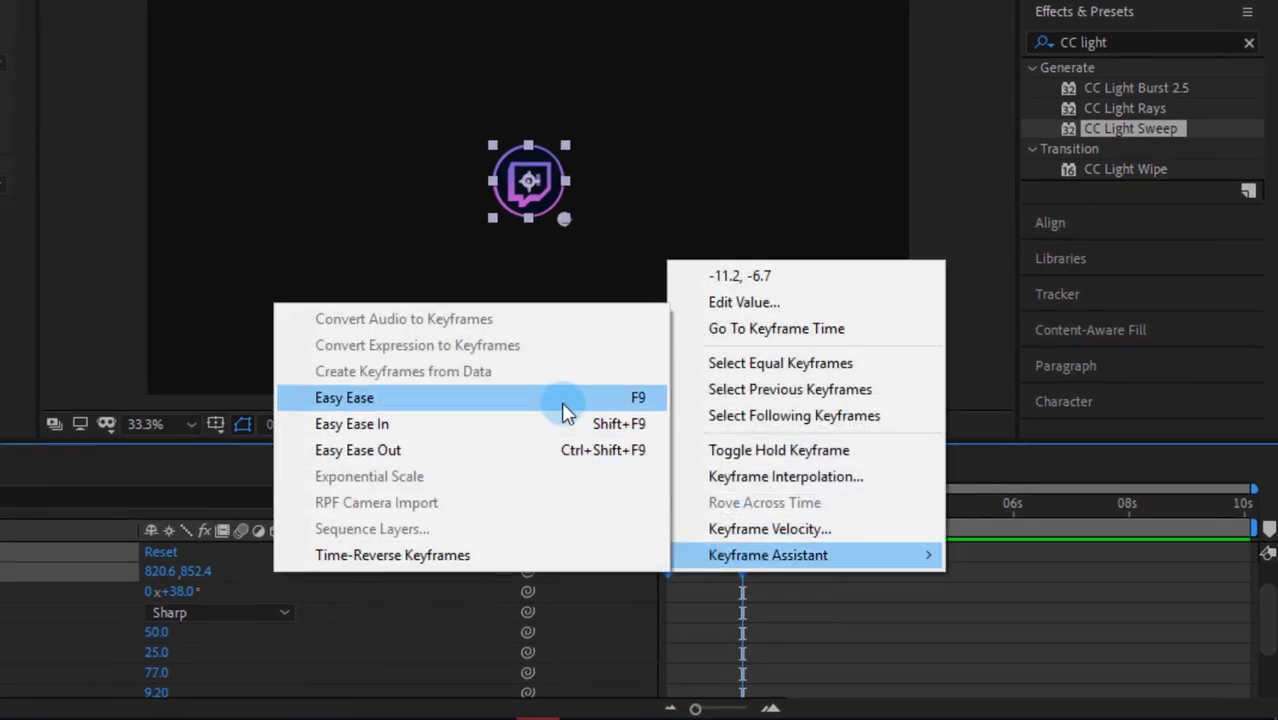
left_click(566, 403)
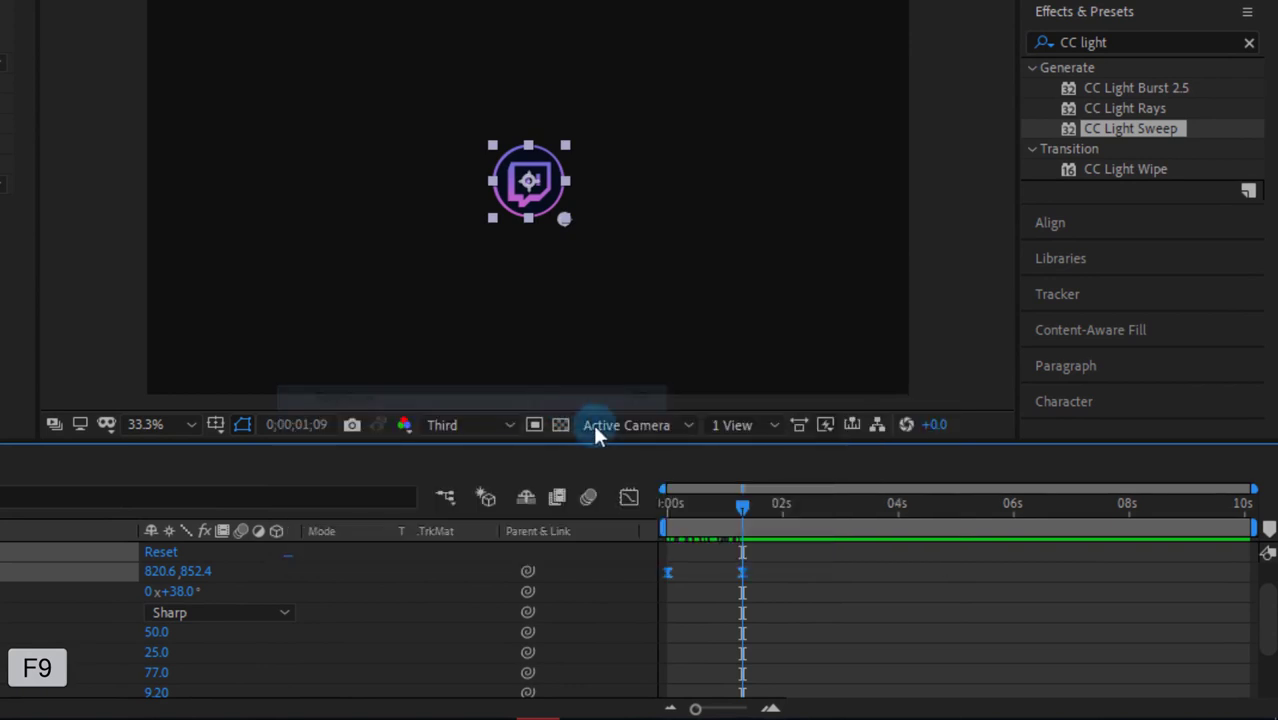
left_click(855, 606)
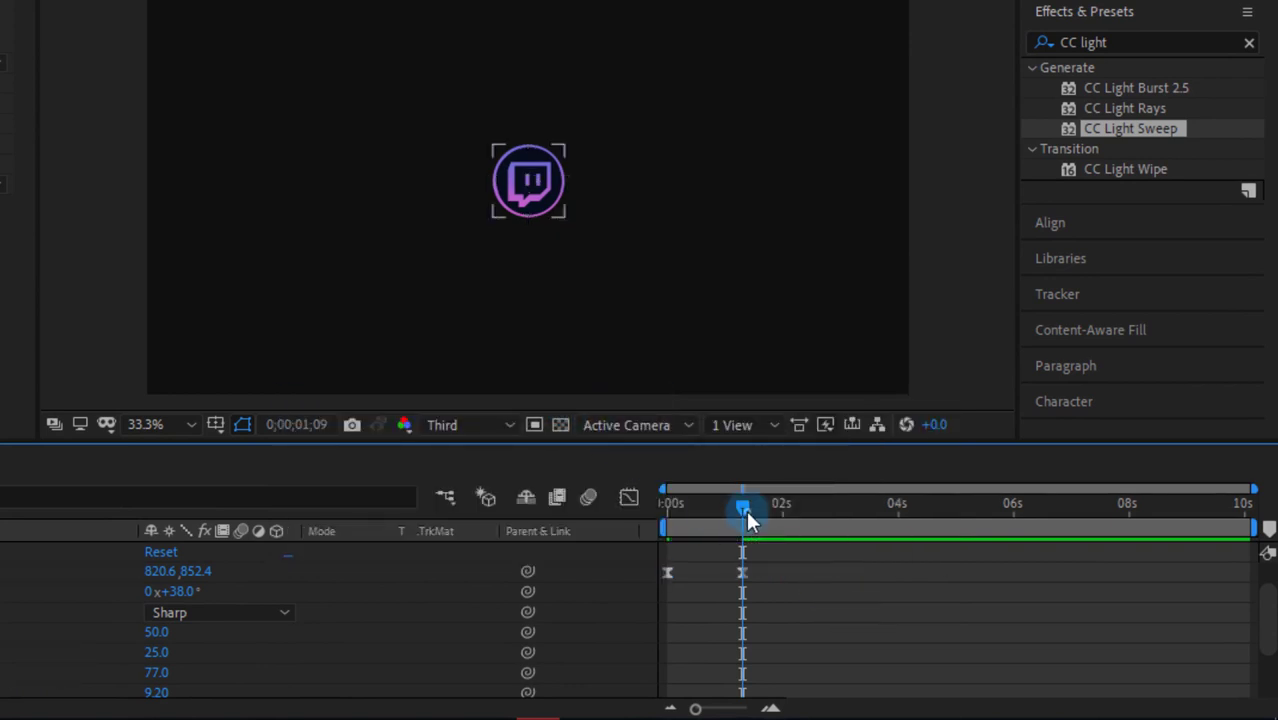
left_click_drag(746, 510, 628, 513)
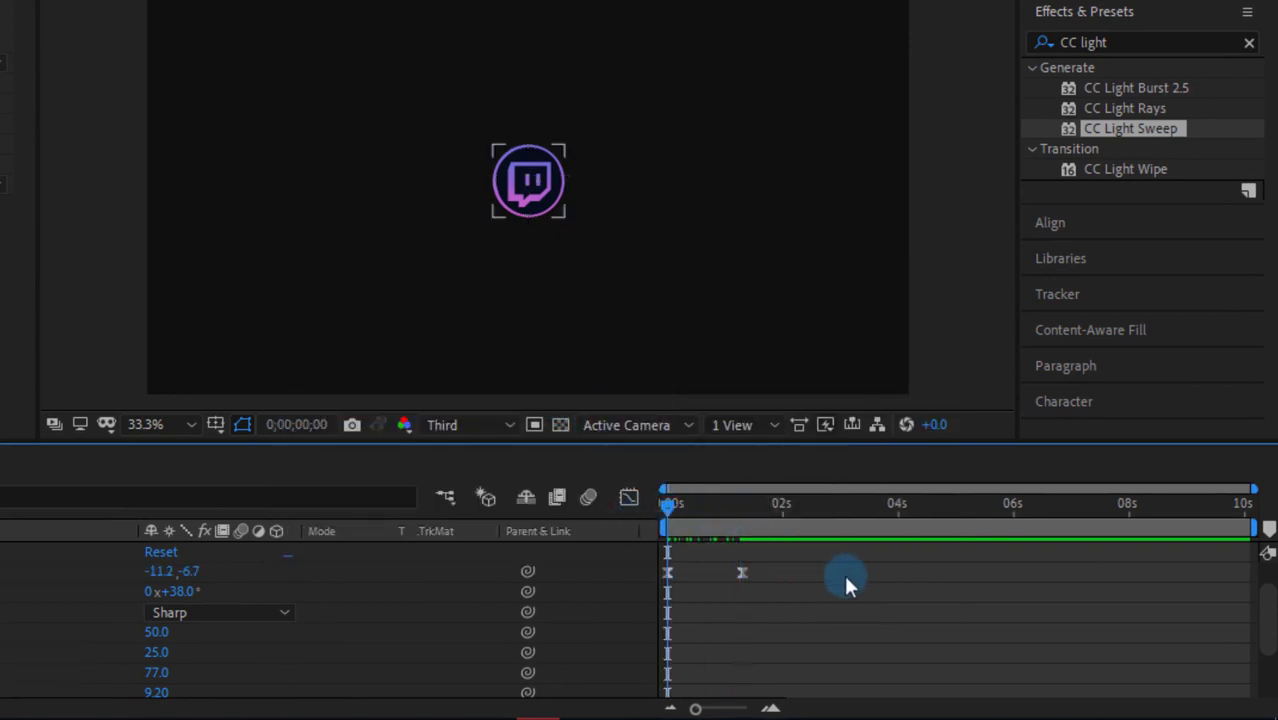
left_click_drag(770, 585, 639, 573)
In the Graph Editor, drag the end Center keyframe later to lengthen the sweep.
left_click(628, 497)
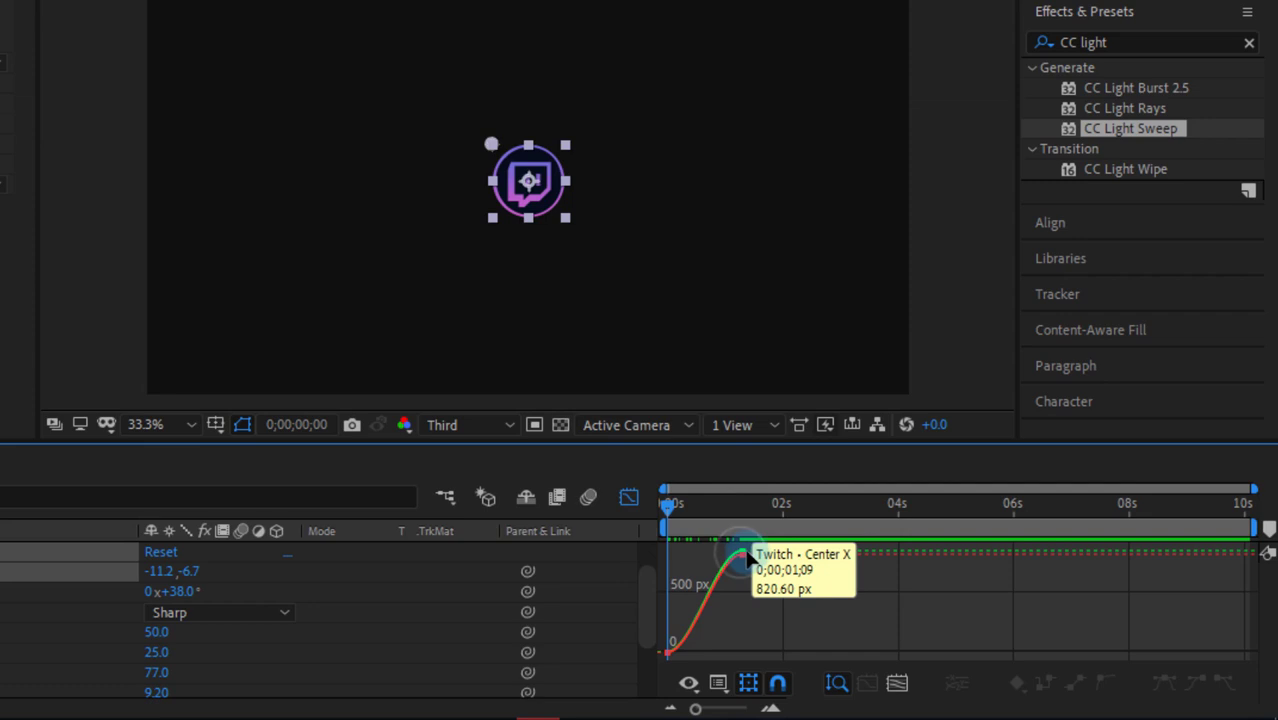
left_click_drag(739, 552, 754, 551)
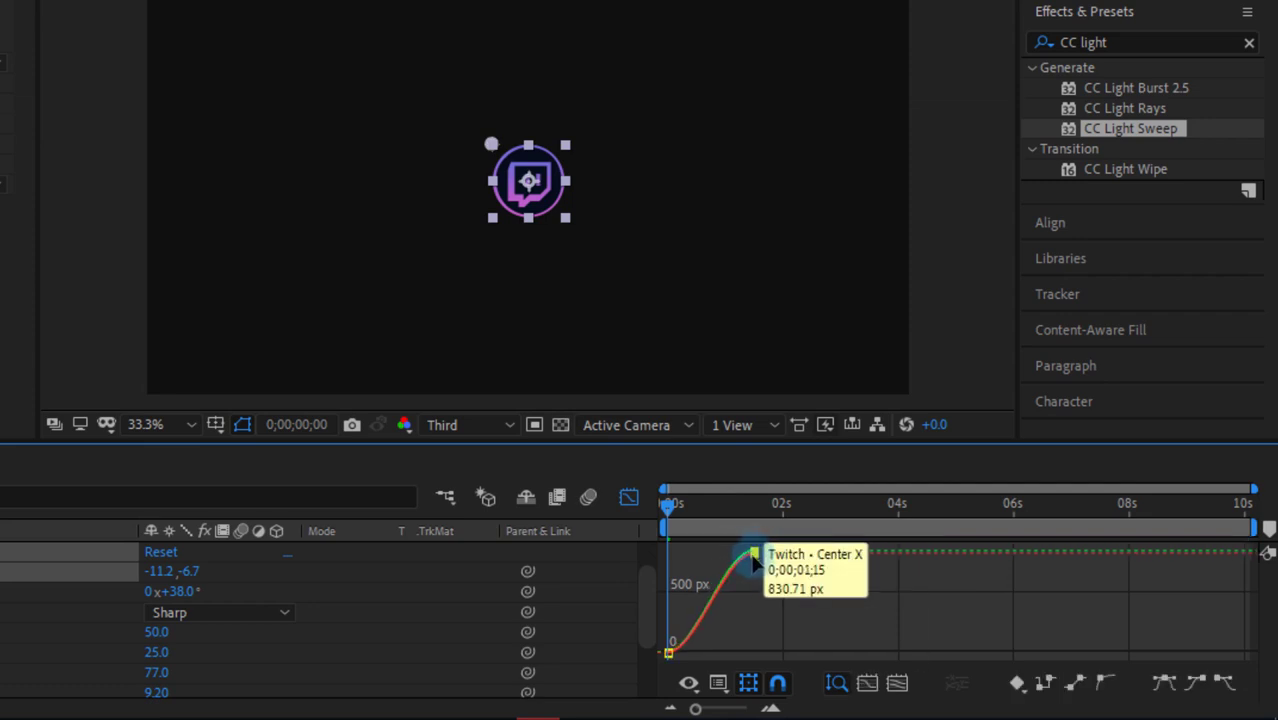
left_click(628, 497)
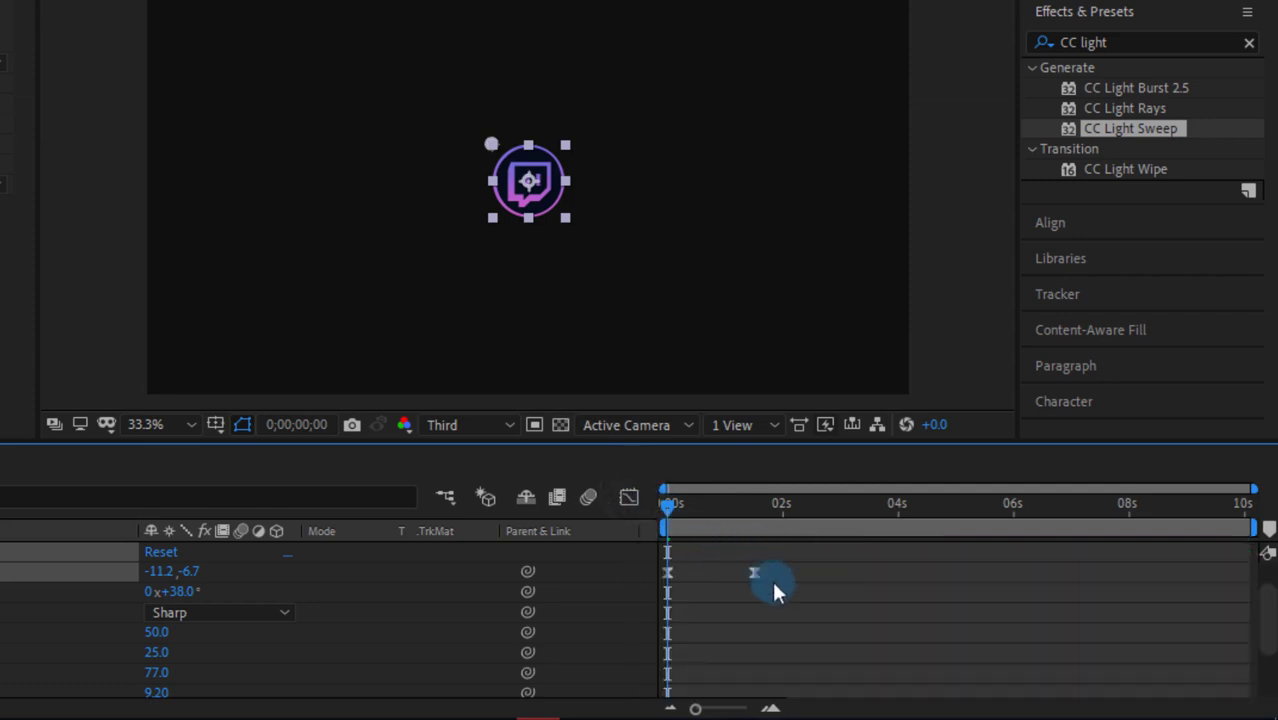
Preview, then shift both Center keyframes later so the glint starts around 1.5 seconds.
left_click(771, 580)
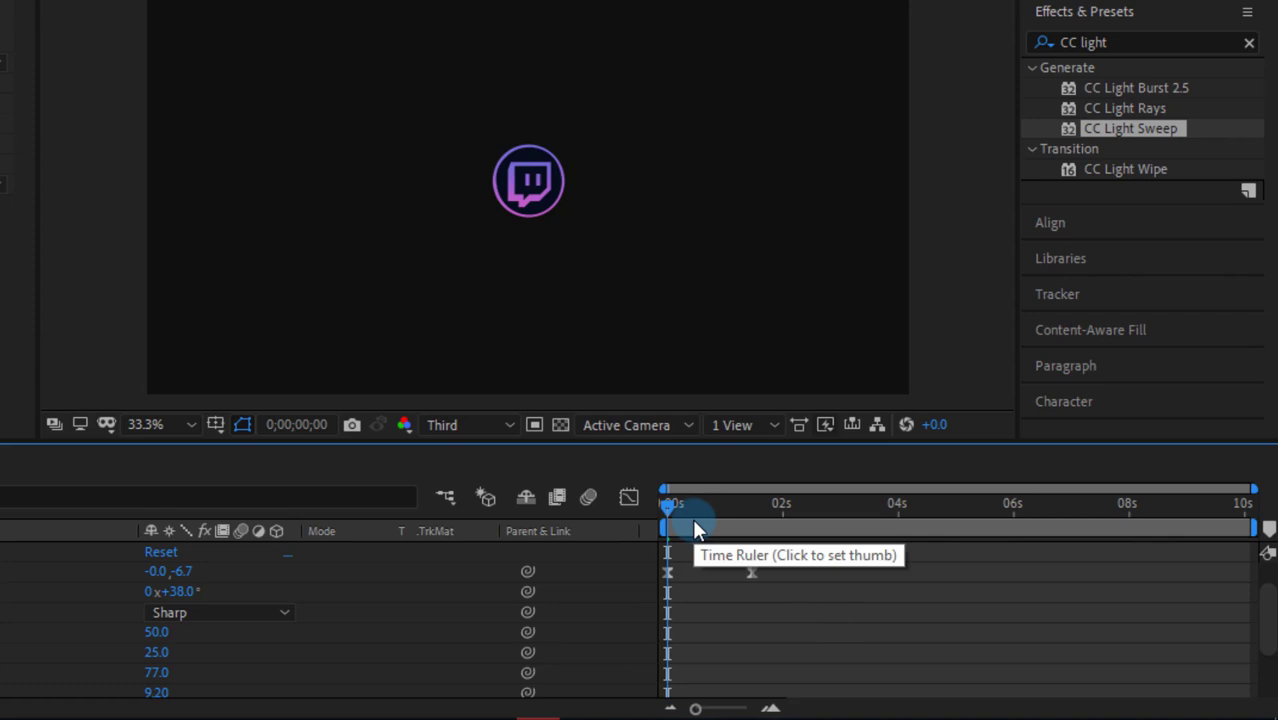
key("space")
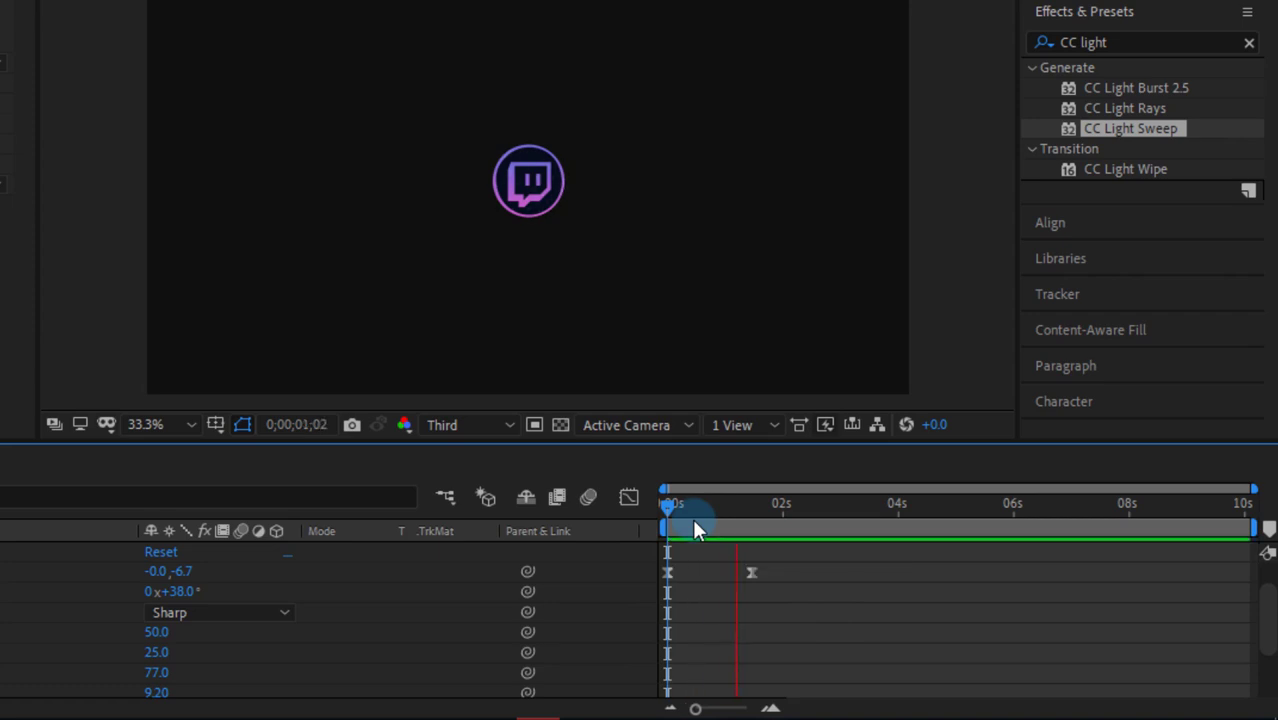
left_click_drag(694, 520, 595, 518)
left_click_drag(797, 566, 762, 600)
left_click(740, 613)
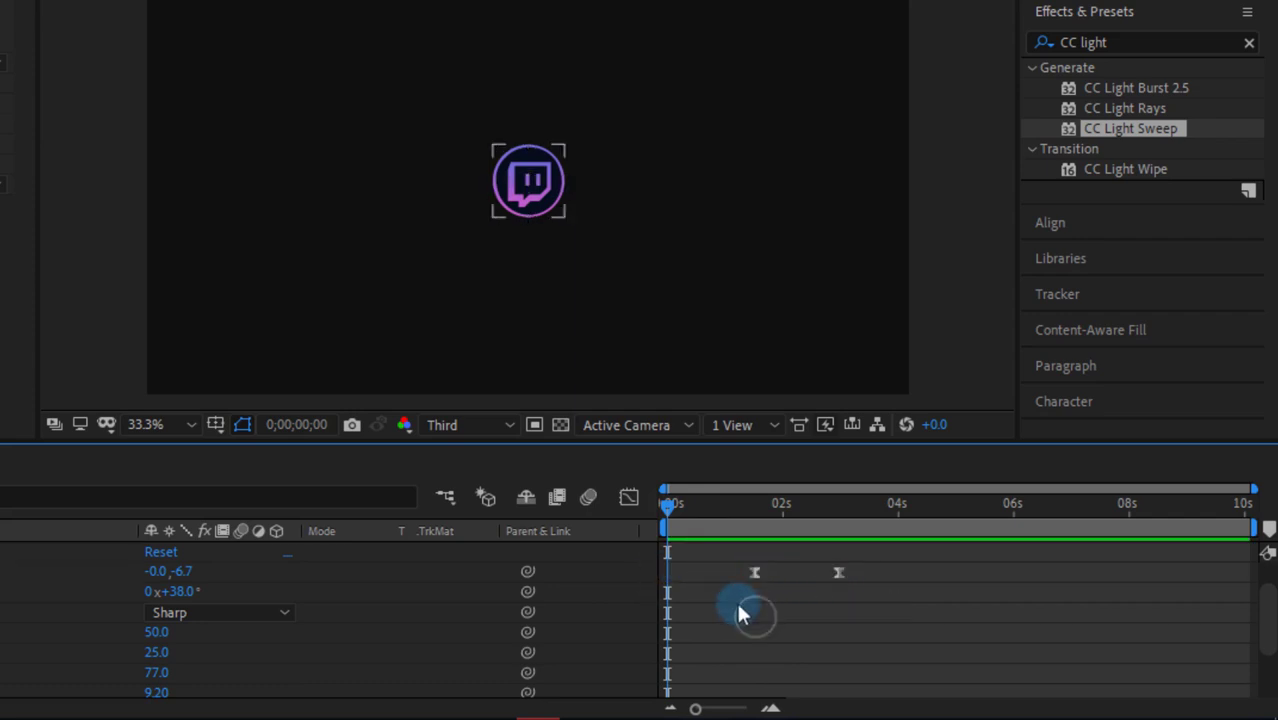
Reveal the Twitch layer's Transform properties and enable the Opacity stopwatch.
left_click(669, 545)
scroll(672, 523, "down", 3)
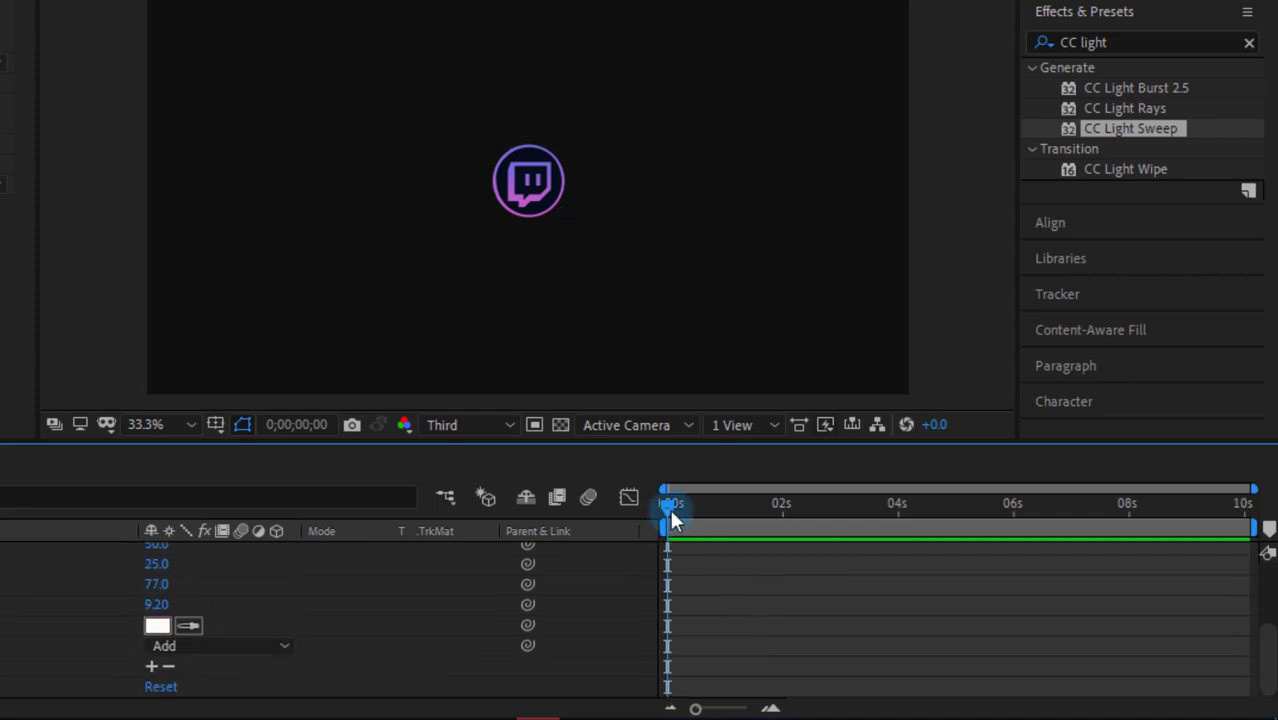
left_click(669, 506)
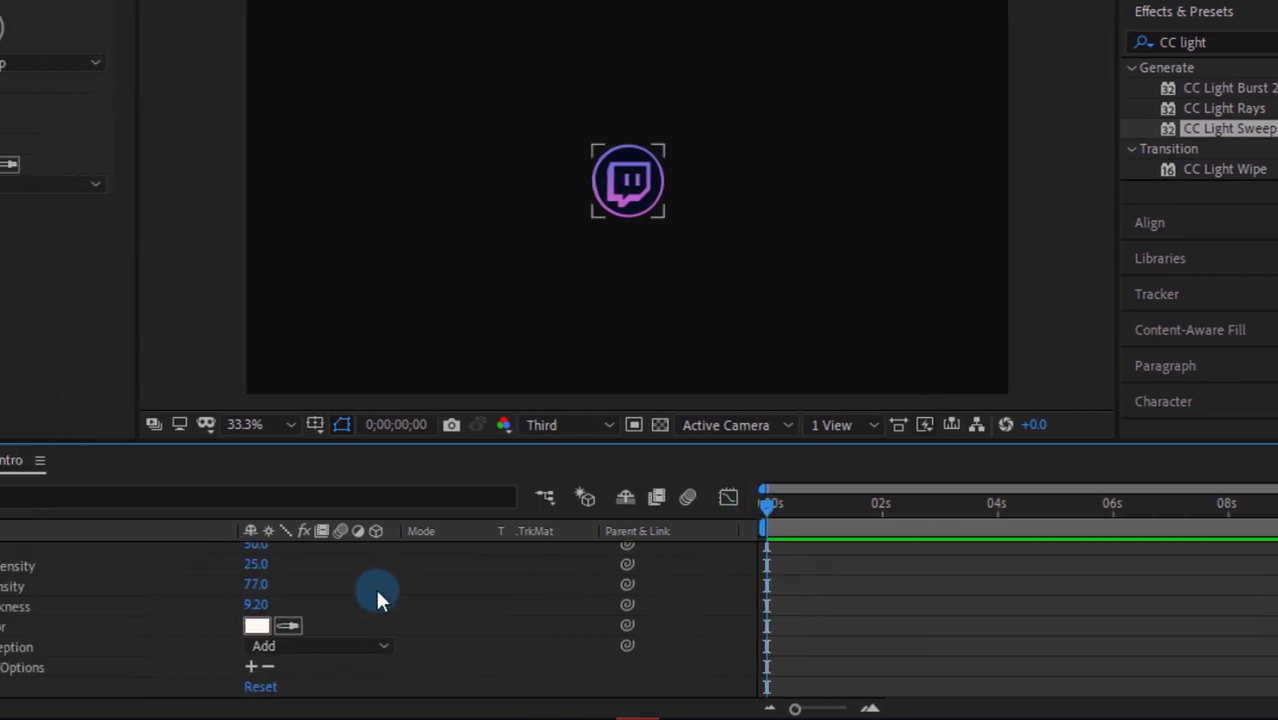
scroll(376, 597, "up", 3)
scroll(343, 588, "up", 2)
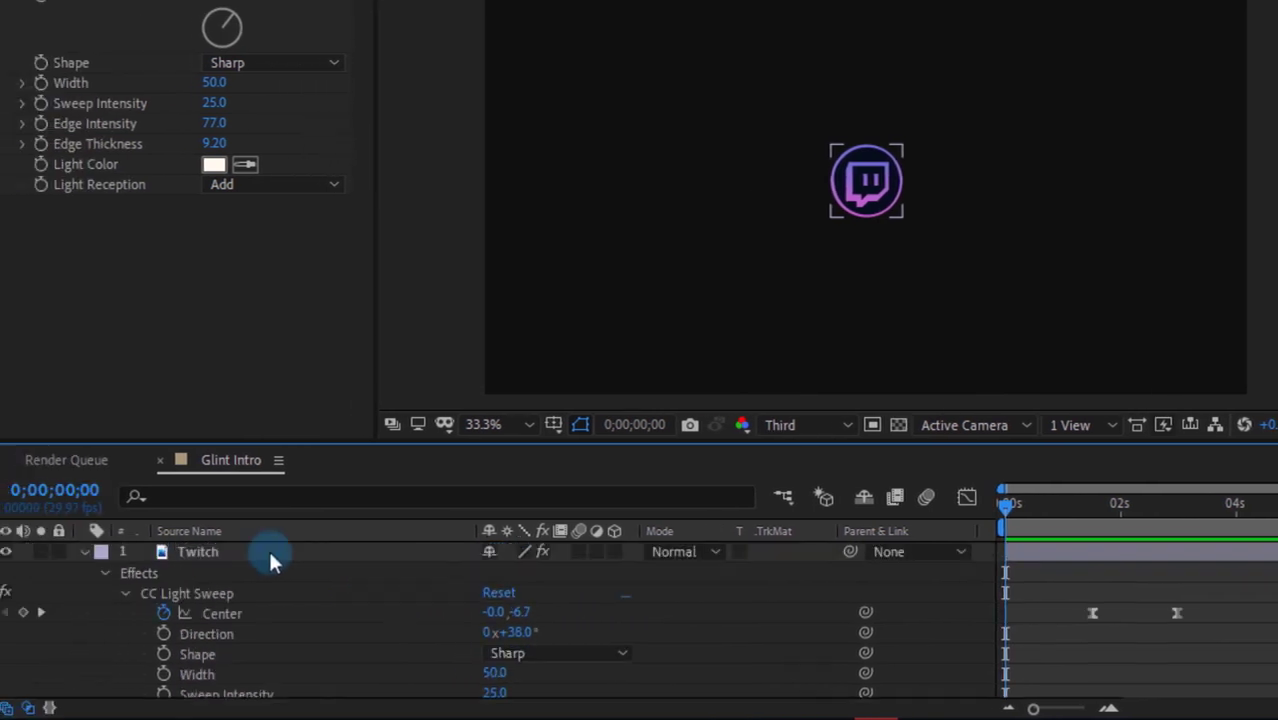
left_click(110, 574)
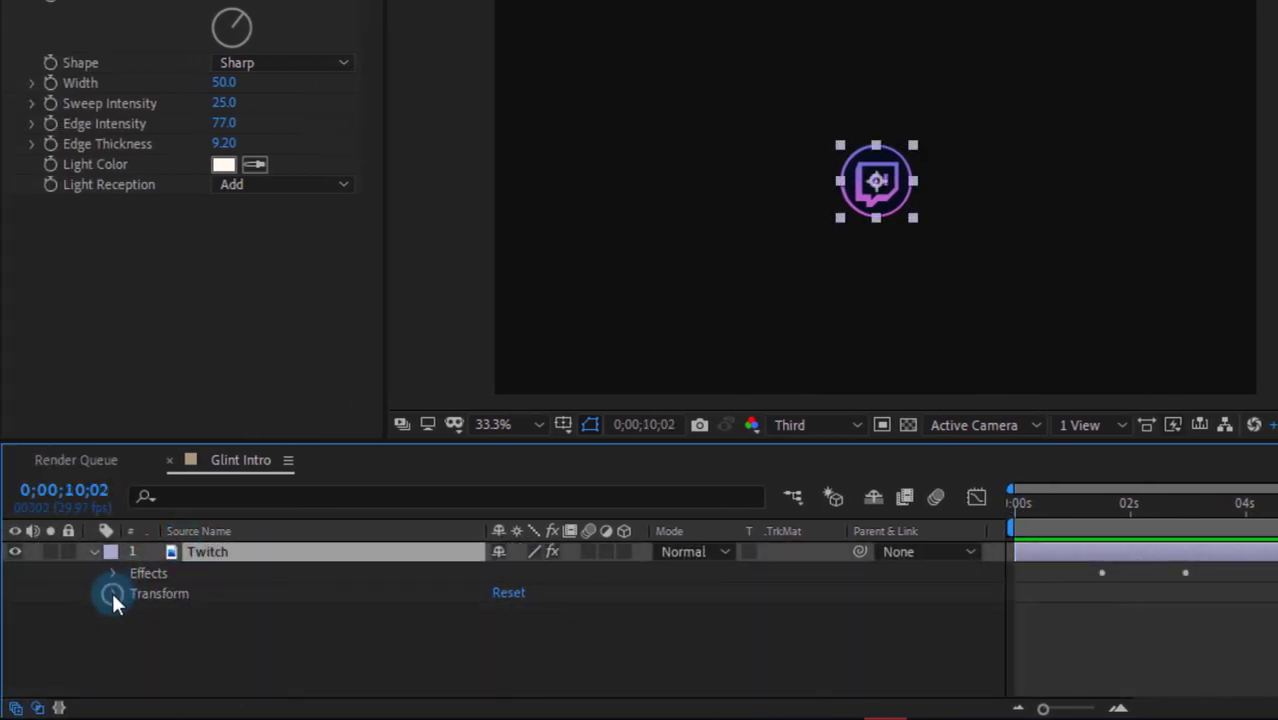
left_click(110, 591)
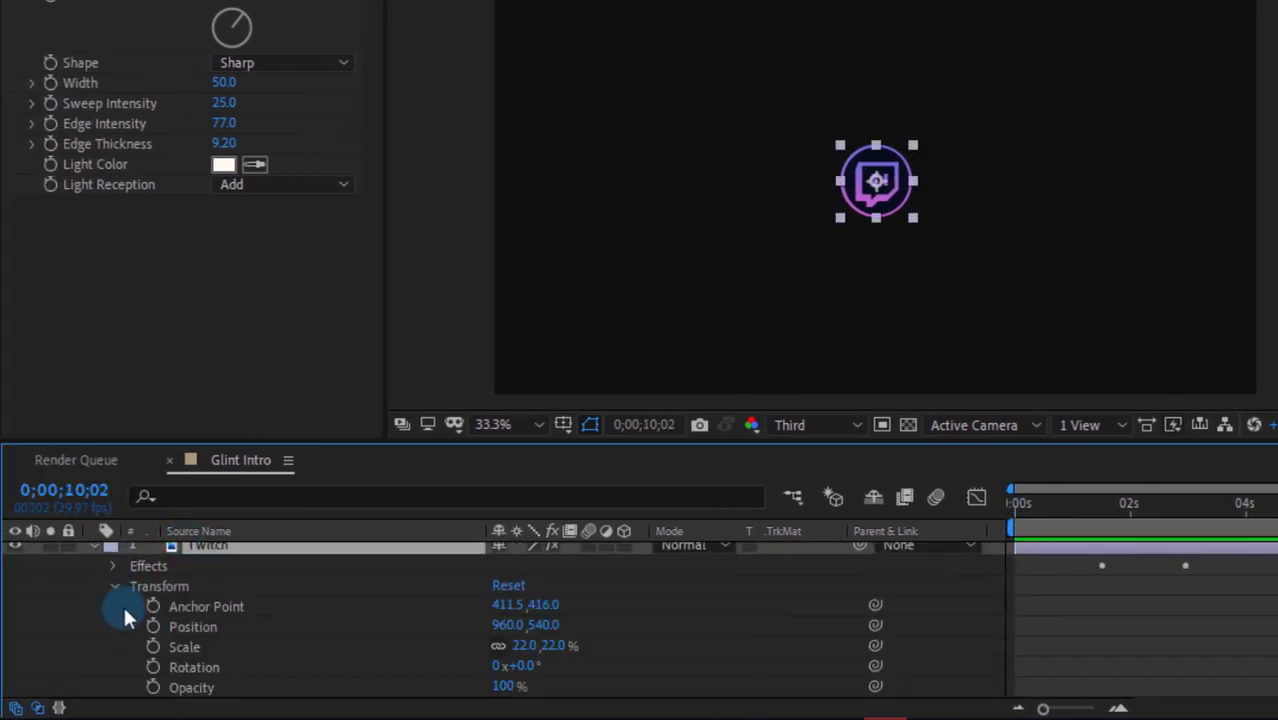
left_click(153, 687)
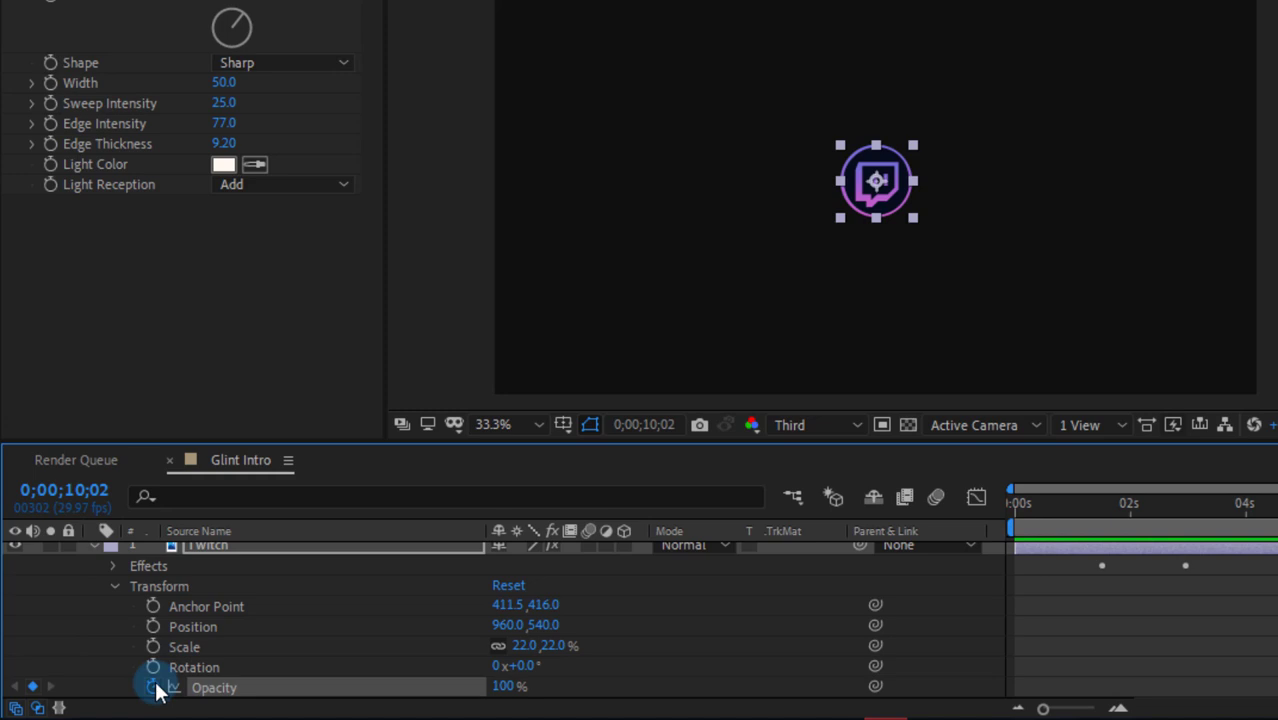
Set Opacity to 0% at 0;00;00;00.
left_click_drag(1018, 500, 1009, 506)
left_click(505, 686)
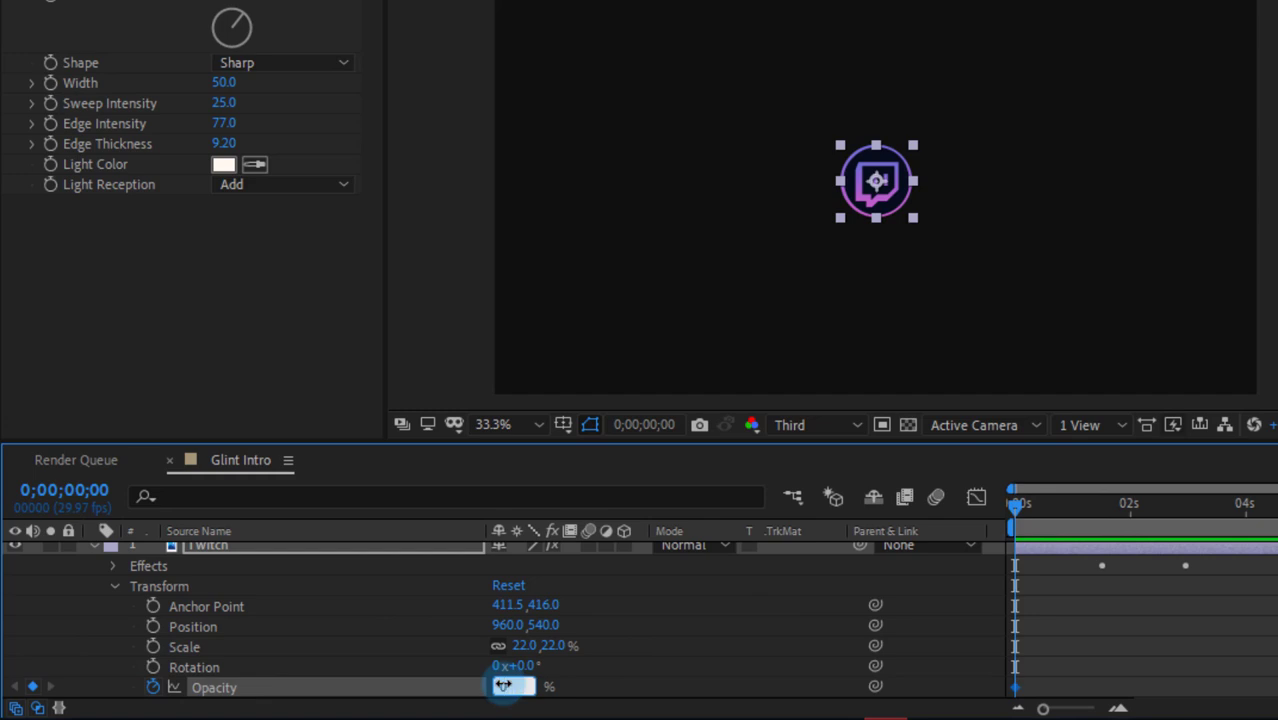
type("0")
key("Return")
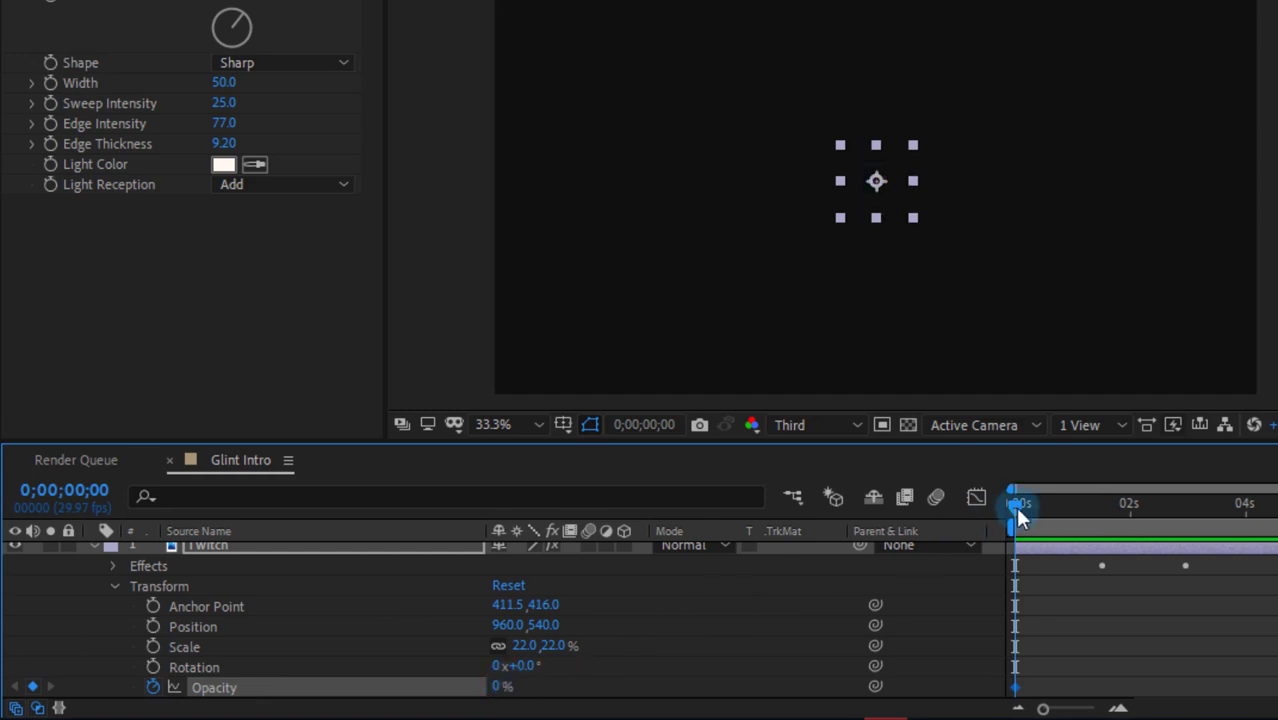
Set Opacity to 100% at 0;00;01;02.
left_click_drag(1015, 506, 1077, 505)
left_click(500, 686)
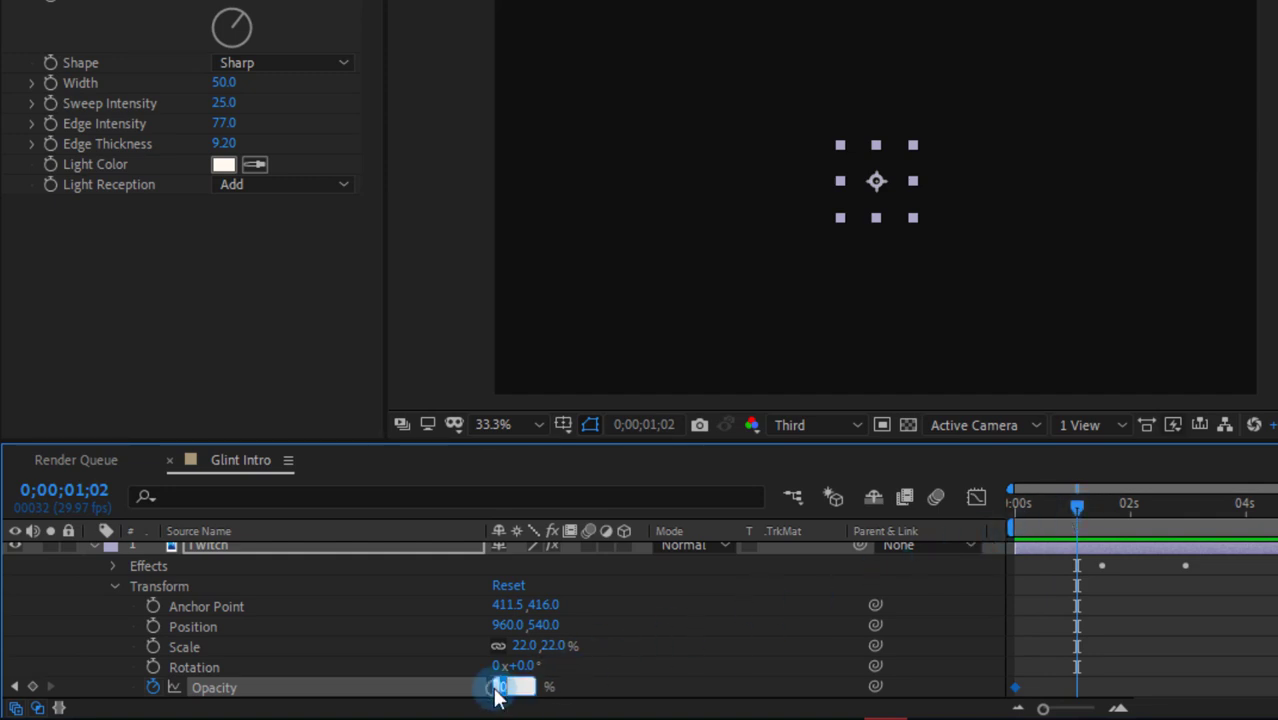
type("100")
key("Return")
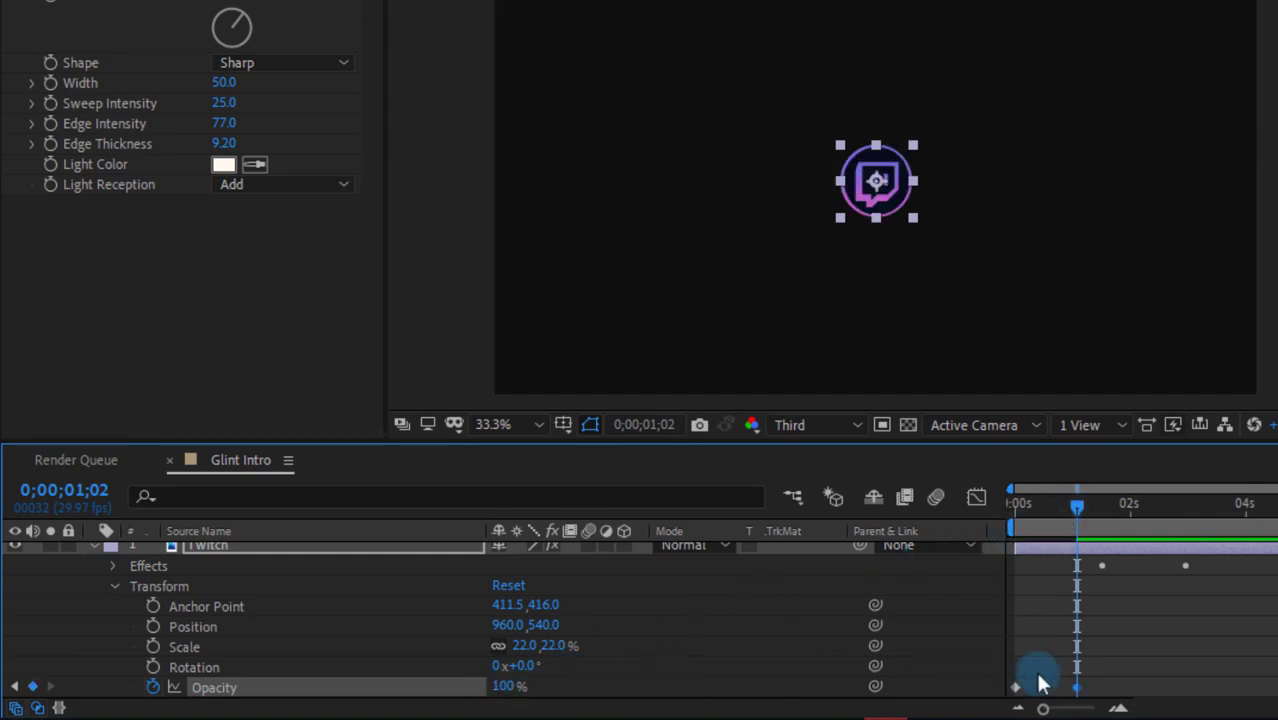
left_click(1100, 682)
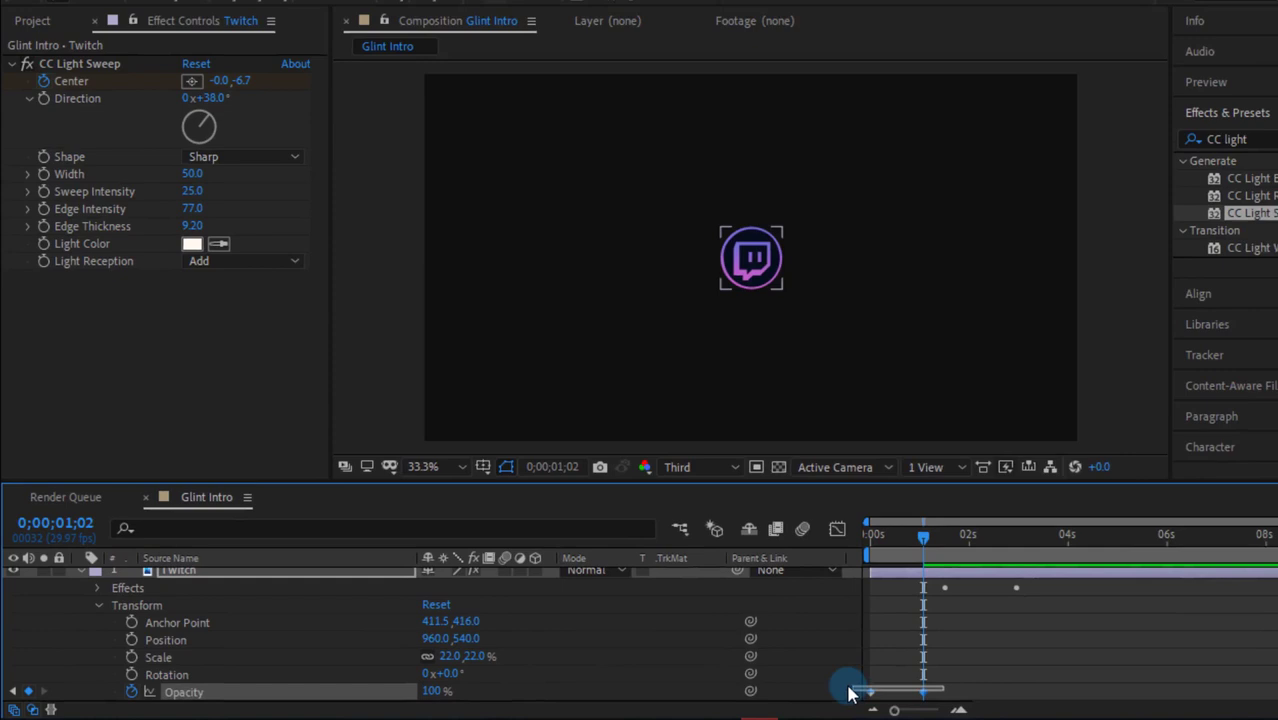
Apply Easy Ease to both Opacity keyframes.
left_click_drag(848, 693, 984, 695)
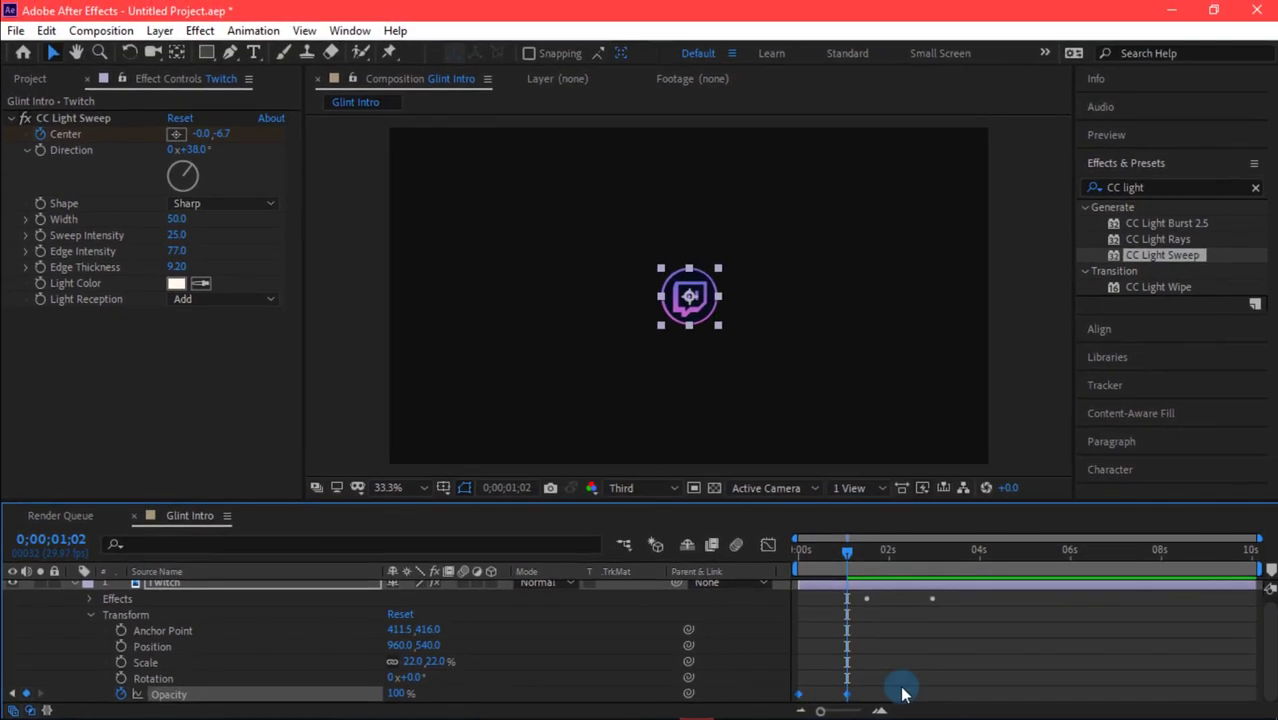
key("F9")
right_click(847, 693)
mouse_move(868, 686)
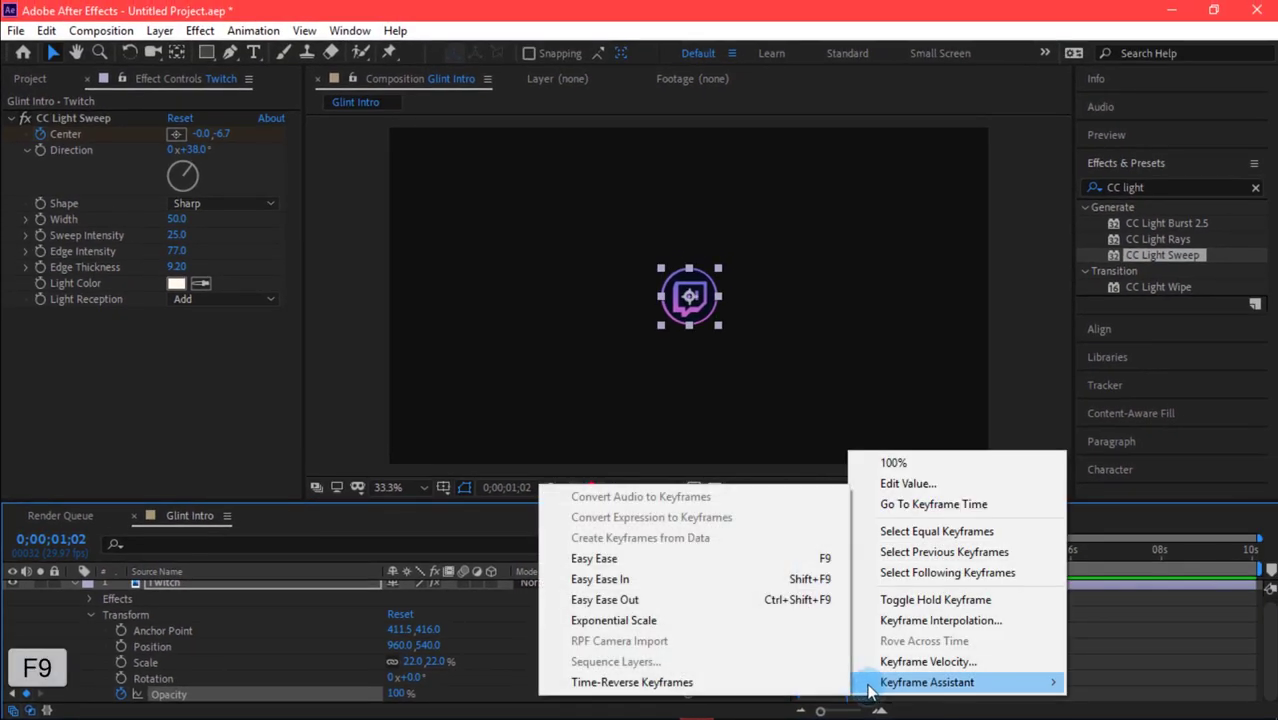
left_click(661, 556)
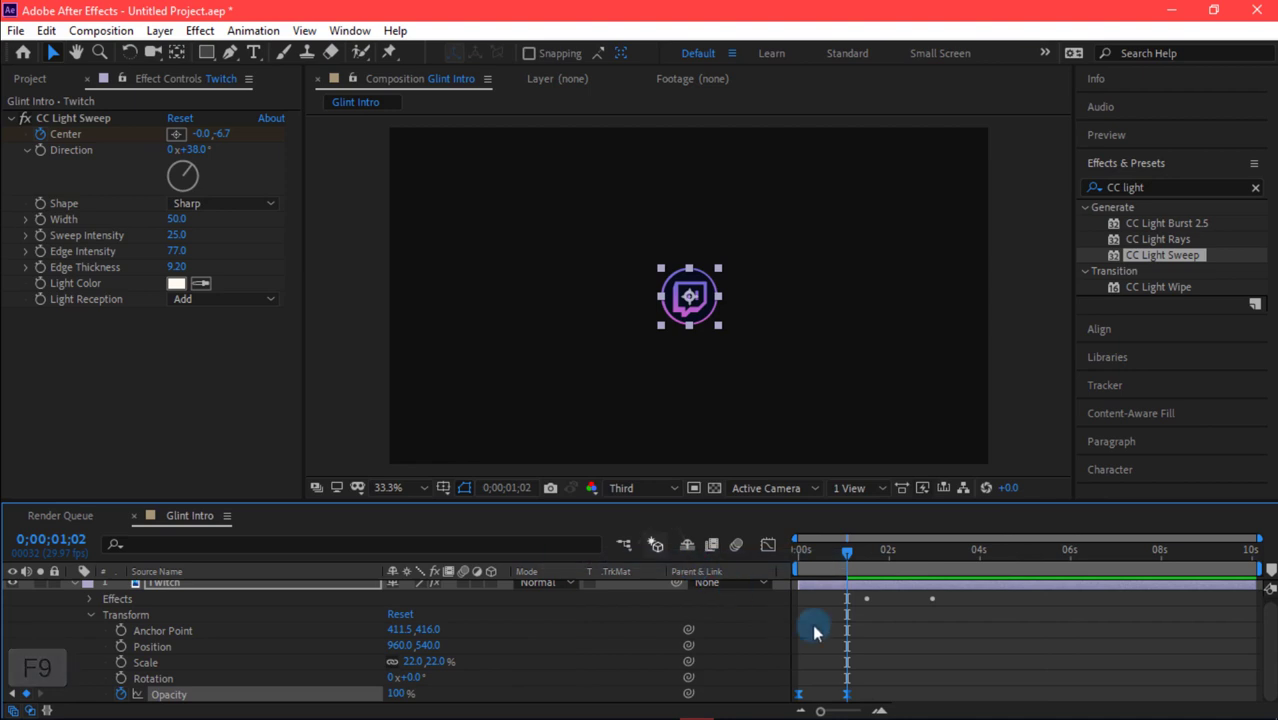
left_click(884, 663)
Preview the fade-in from the composition start.
left_click_drag(836, 562, 776, 562)
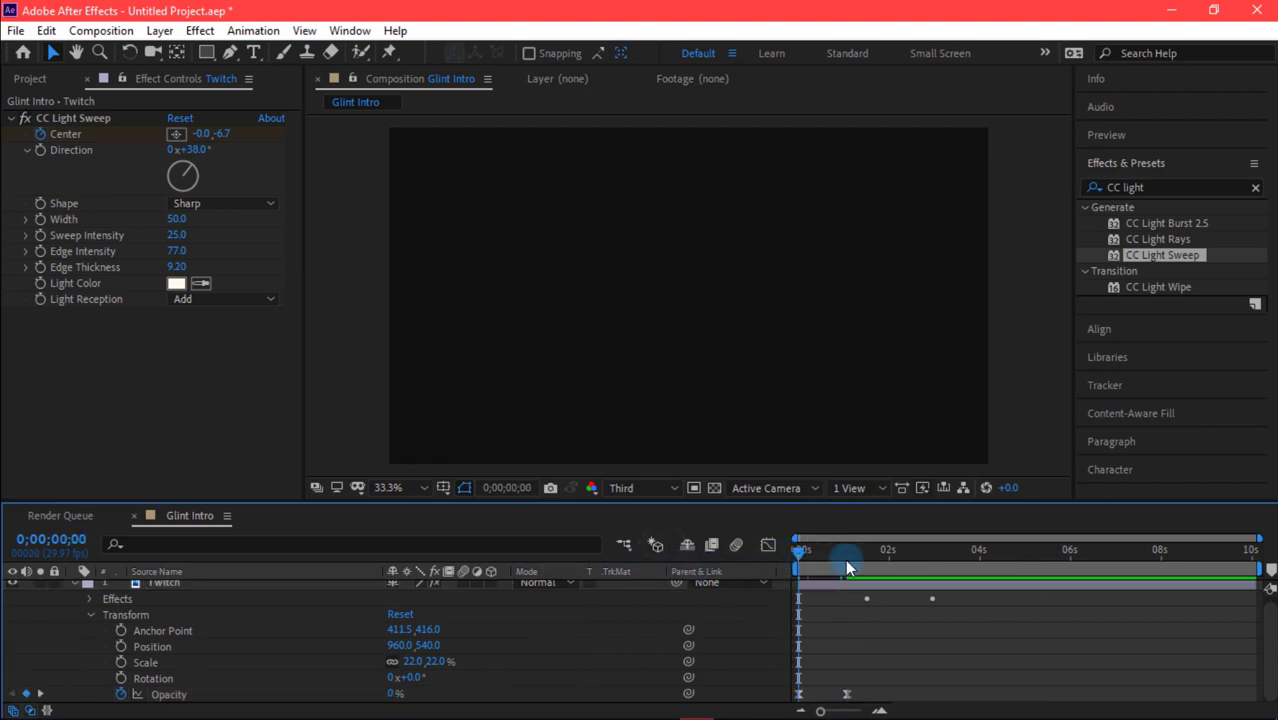
key("space")
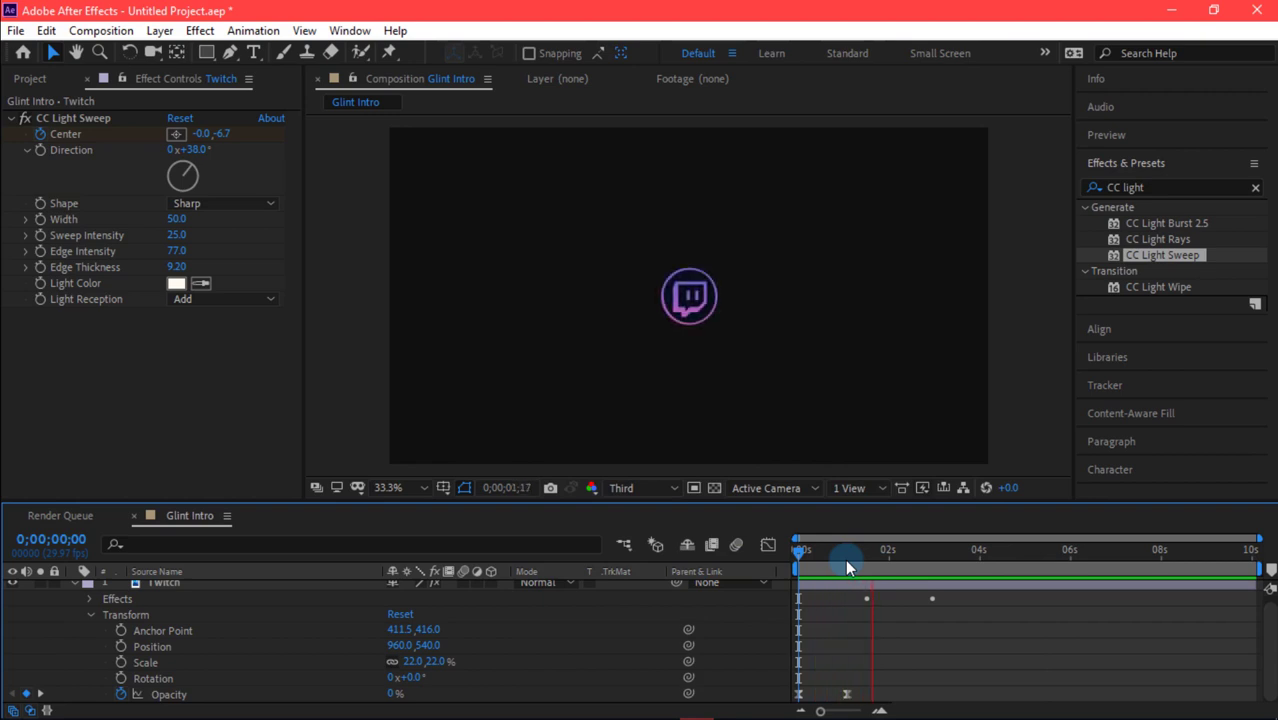
key("space")
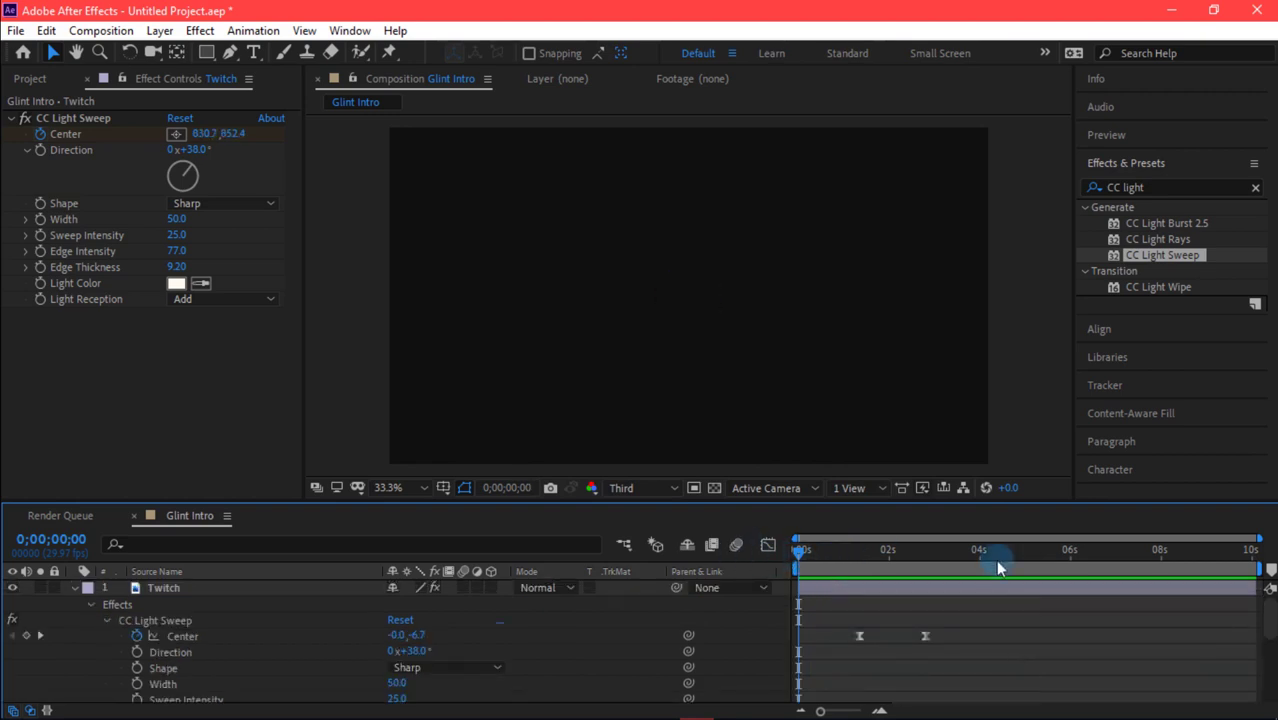
Trim the work area to about 3 seconds and preview the Twitch logo fade-in with its glint.
mouse_move(1262, 568)
left_mouse_down()
mouse_move(1206, 590)
mouse_move(945, 603)
left_mouse_up()
left_click(950, 606)
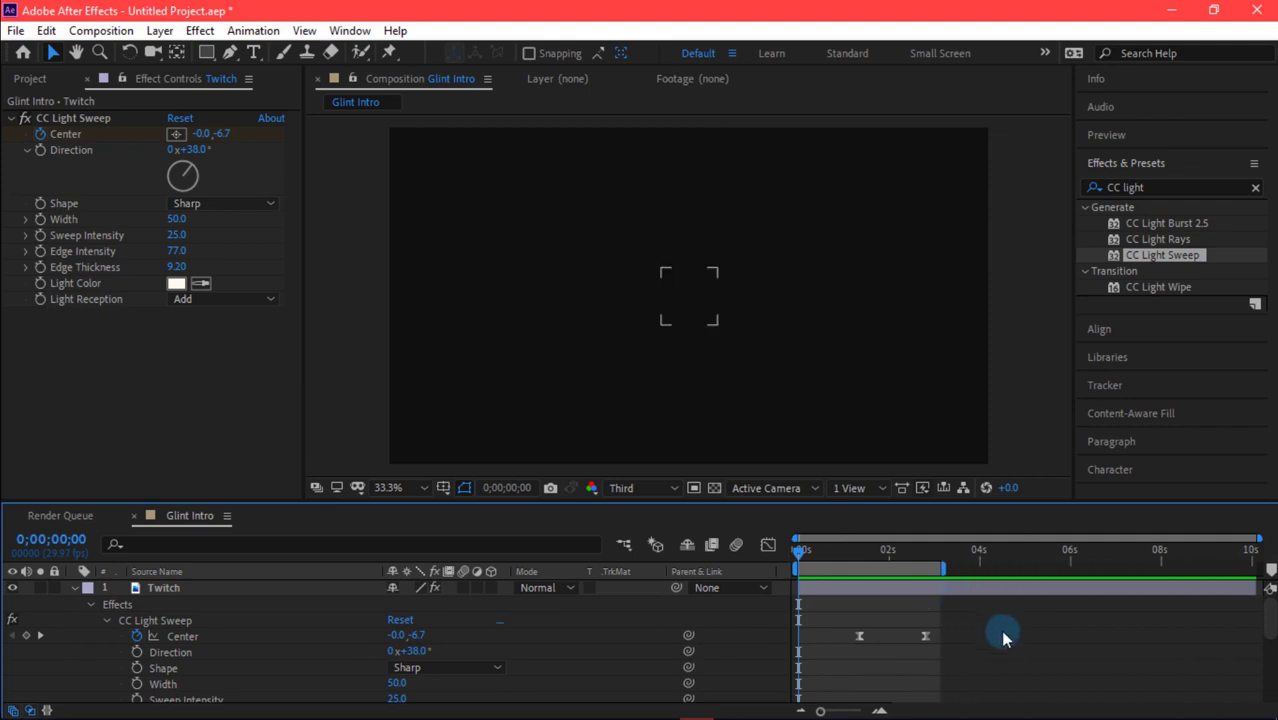
key("alt+shift+t")
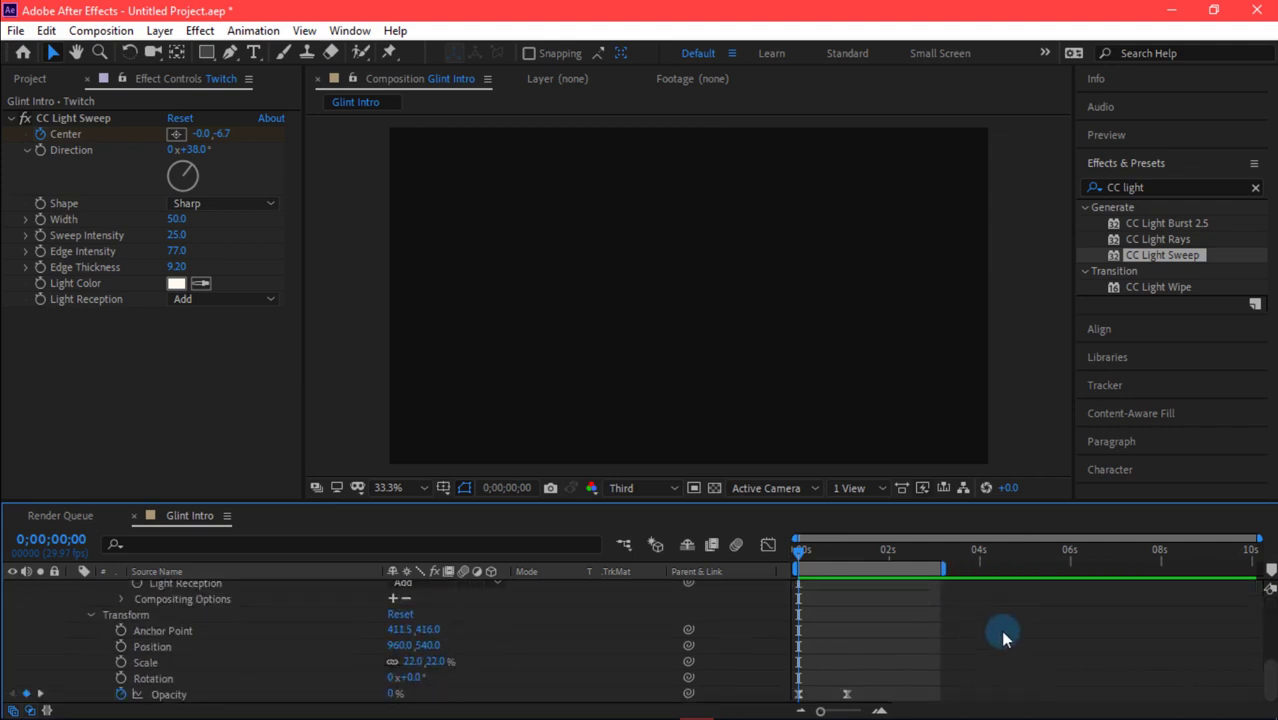
key("space")
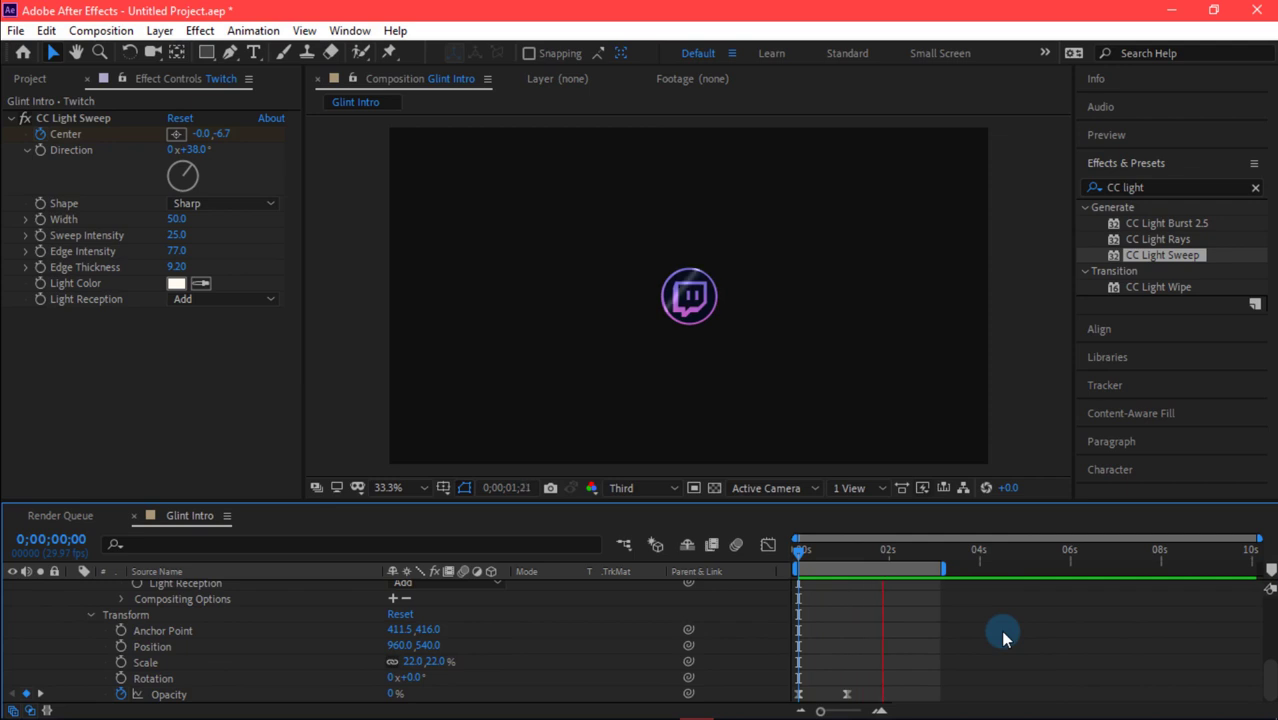